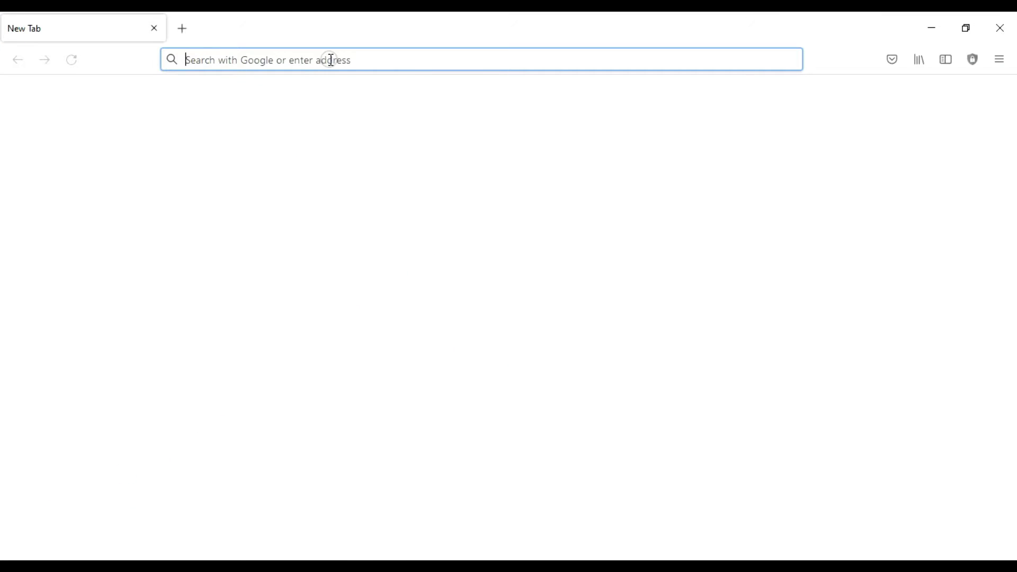
Search Google for 'microsip' and open the microsip.org Downloads page.
{"action": "type", "text": "mic"}
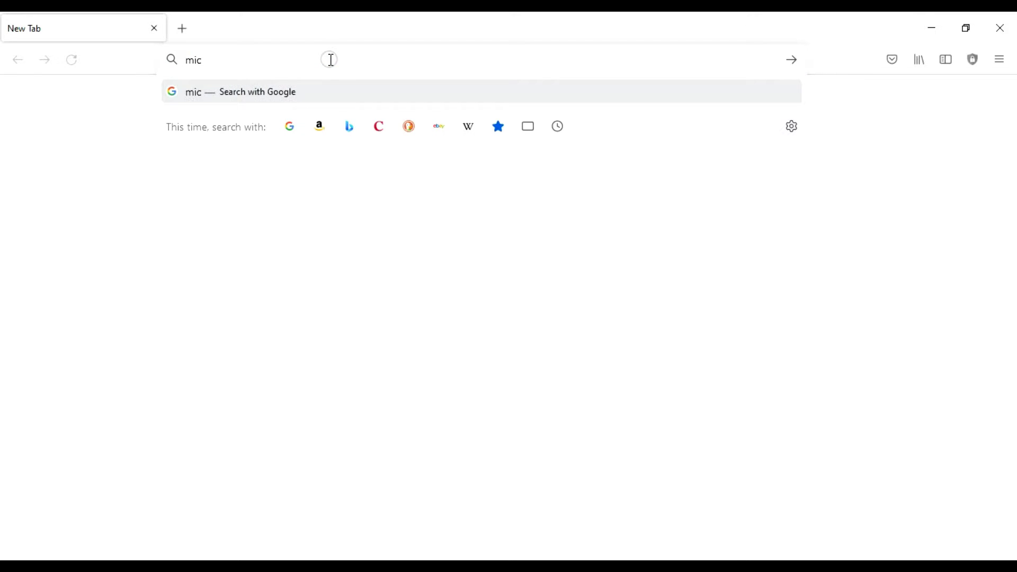
{"action": "type", "text": "rosip"}
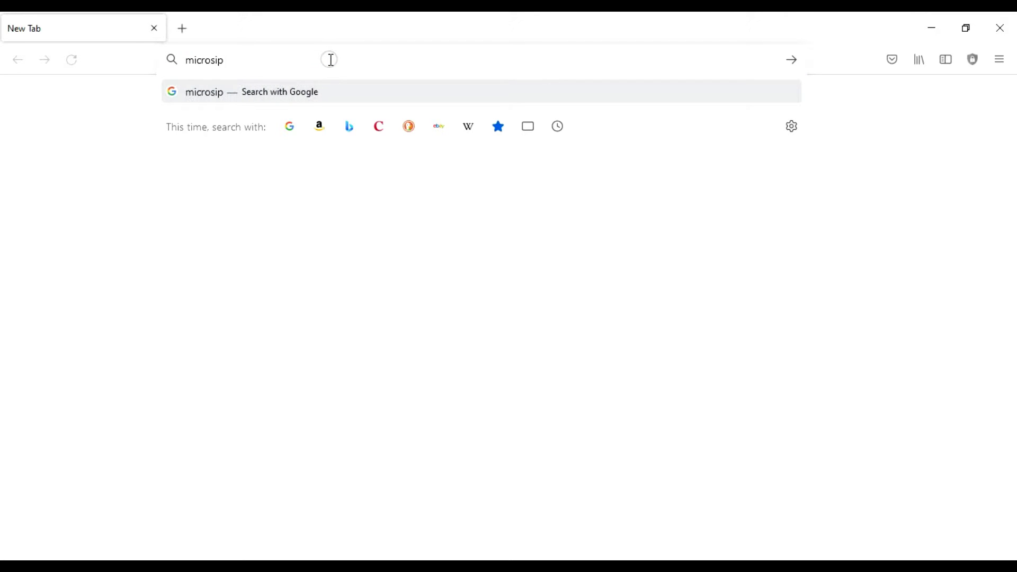
{"action": "key", "text": "Return"}
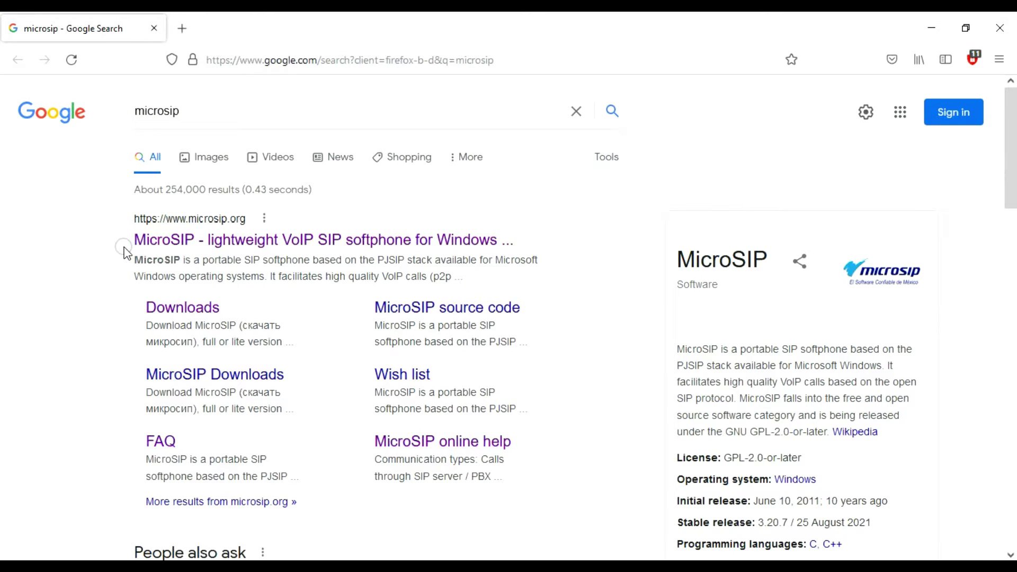
{"action": "left_click", "coordinate": [175, 252]}
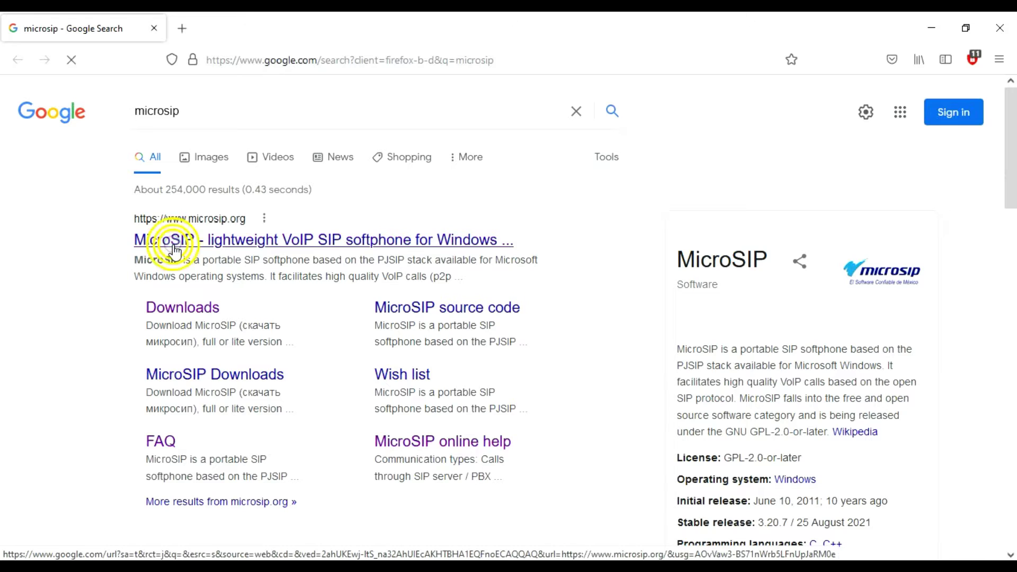
{"action": "left_click", "coordinate": [134, 149]}
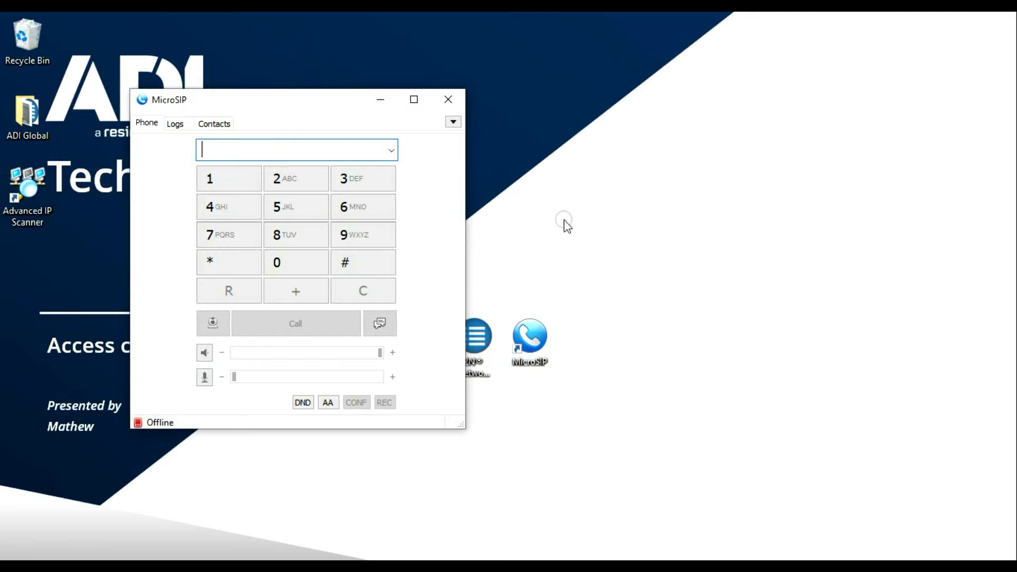
Close the MicroSIP softphone window.
{"action": "left_click", "coordinate": [452, 97]}
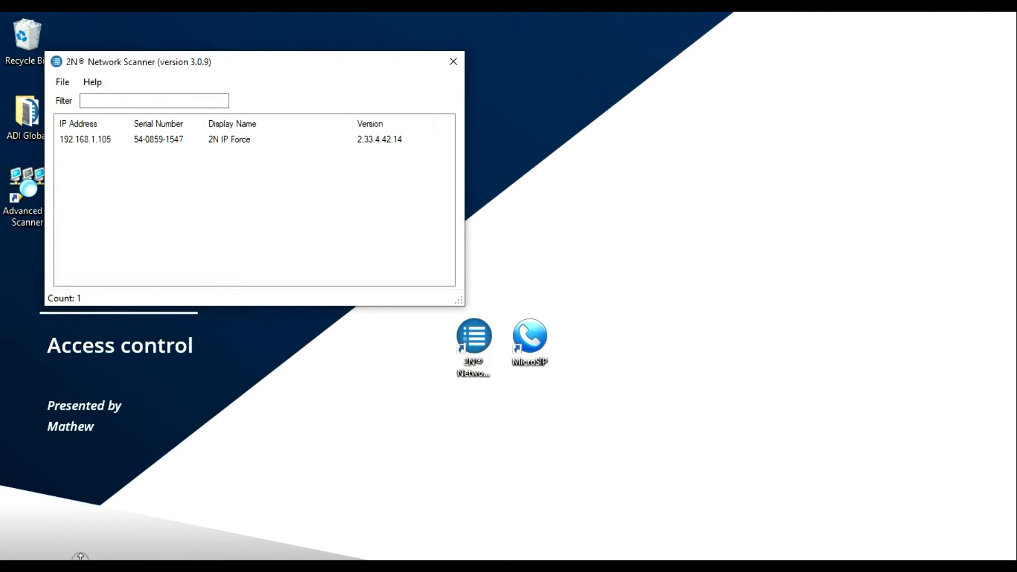
{"action": "left_click", "coordinate": [43, 554]}
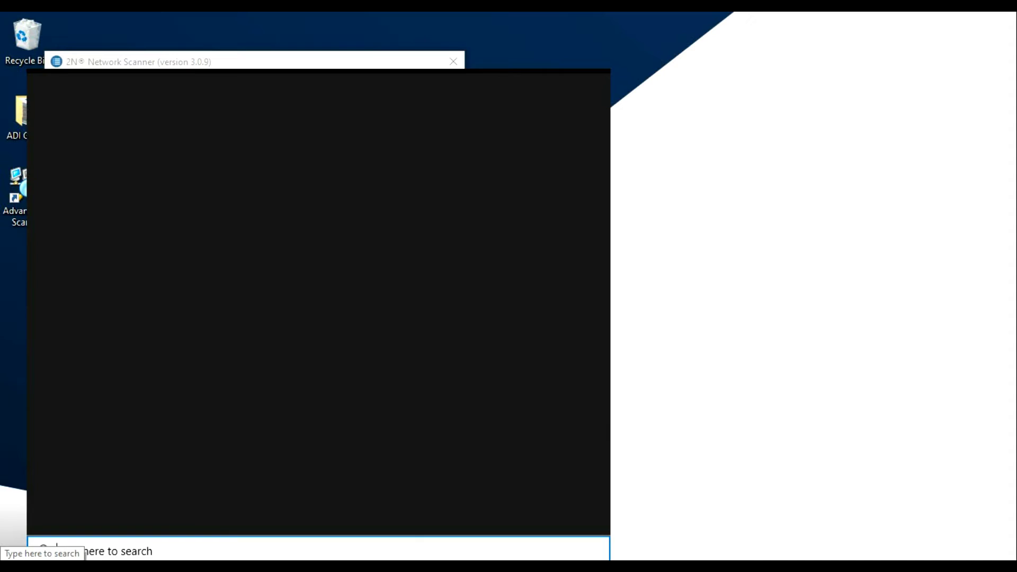
{"action": "type", "text": "cmd"}
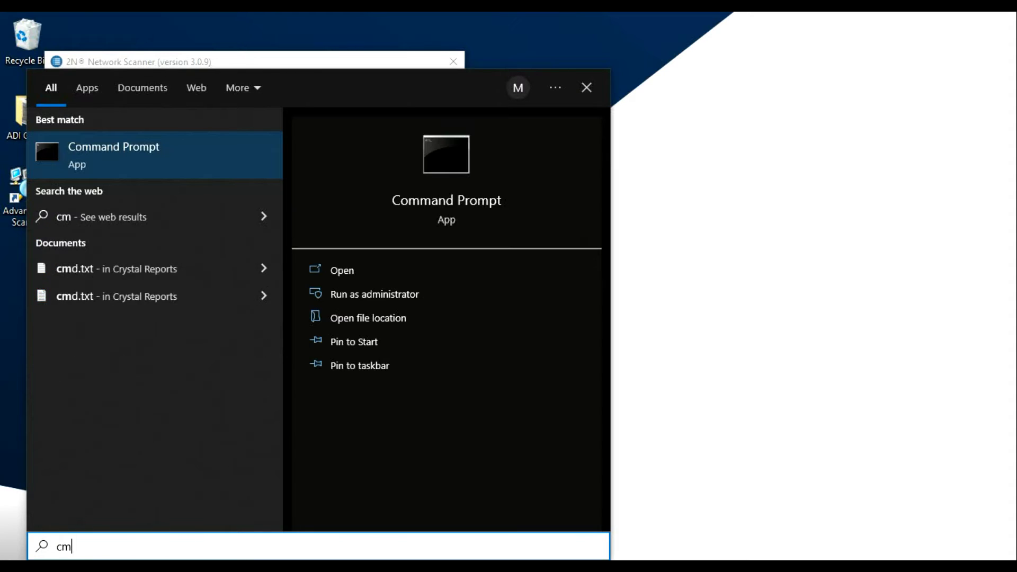
{"action": "key", "text": "Return"}
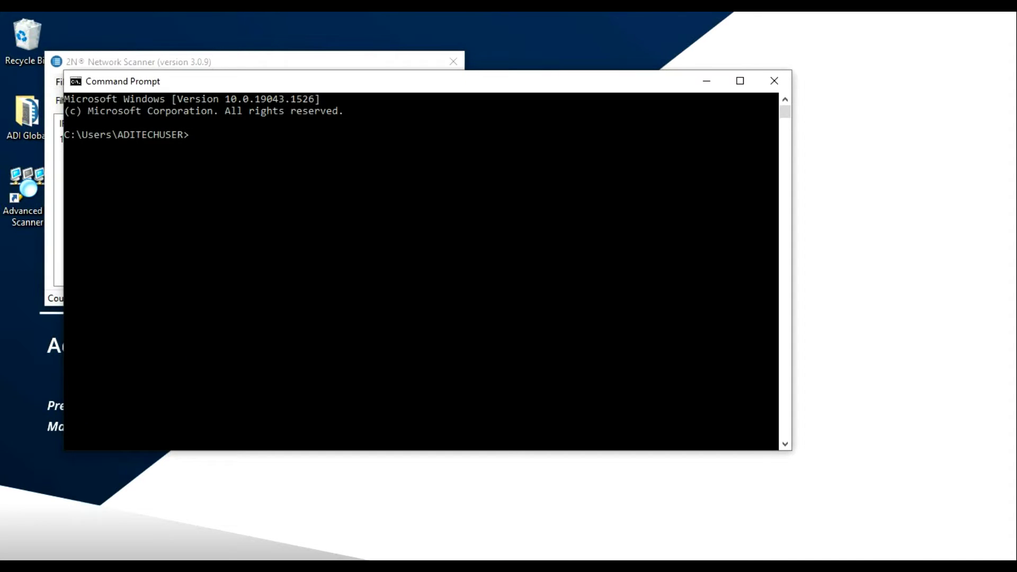
{"action": "type", "text": "ipconfig"}
{"action": "key", "text": "Return"}
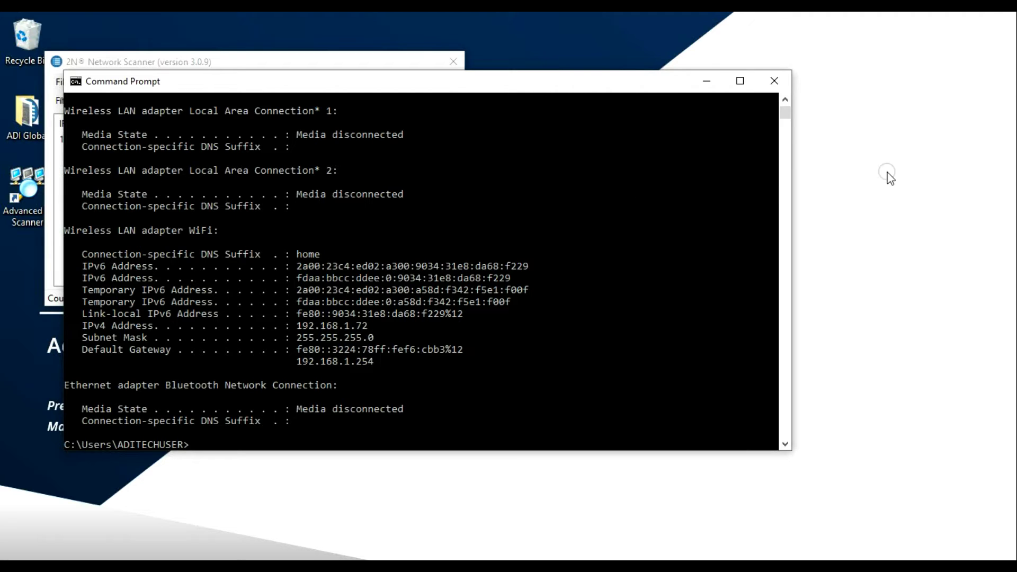
{"action": "left_click", "coordinate": [779, 82]}
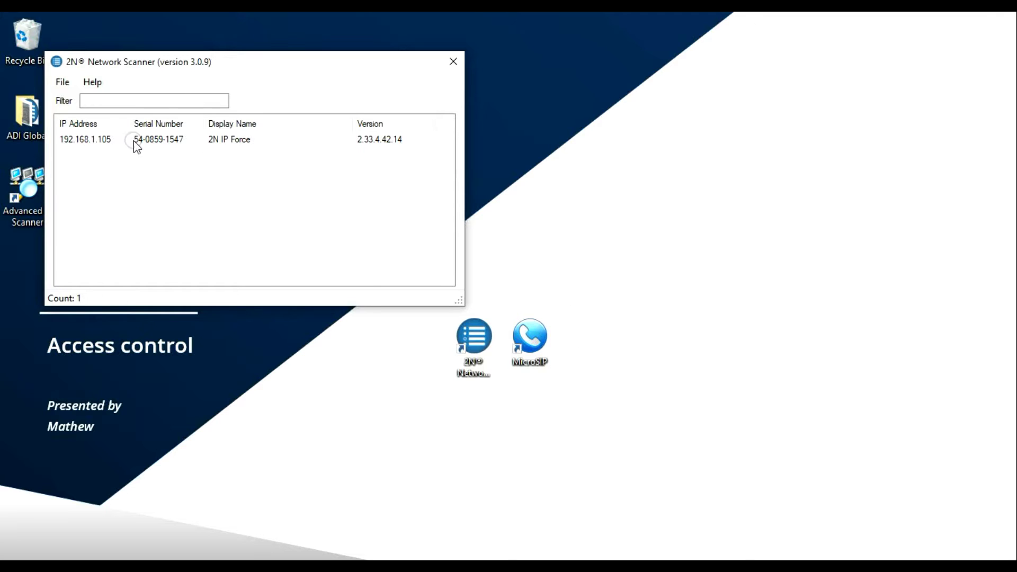
Open the 192.168.1.105 device's web page and log in as admin with the account password.
{"action": "double_click", "coordinate": [113, 139]}
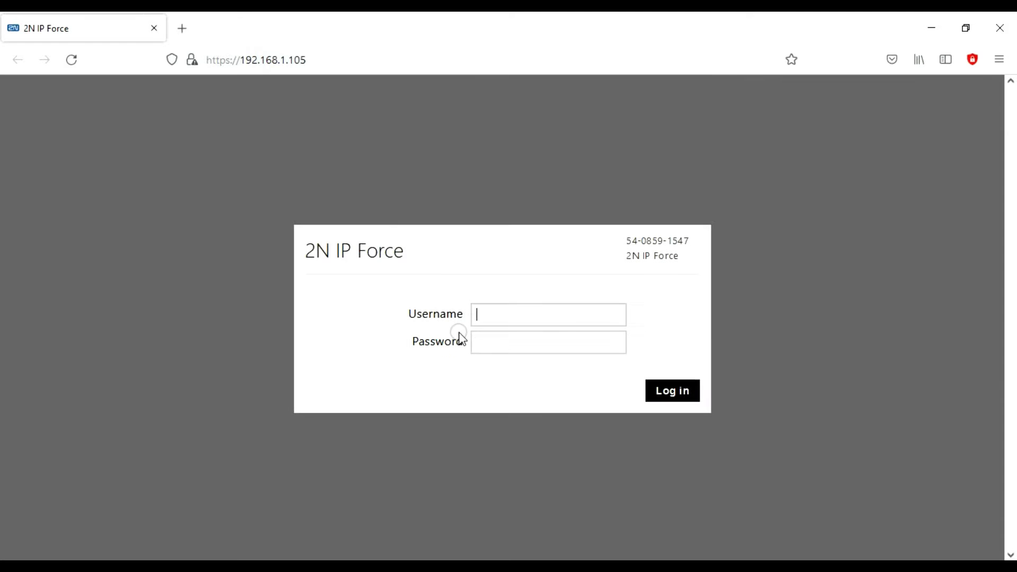
{"action": "left_click", "coordinate": [501, 311]}
{"action": "type", "text": "ad"}
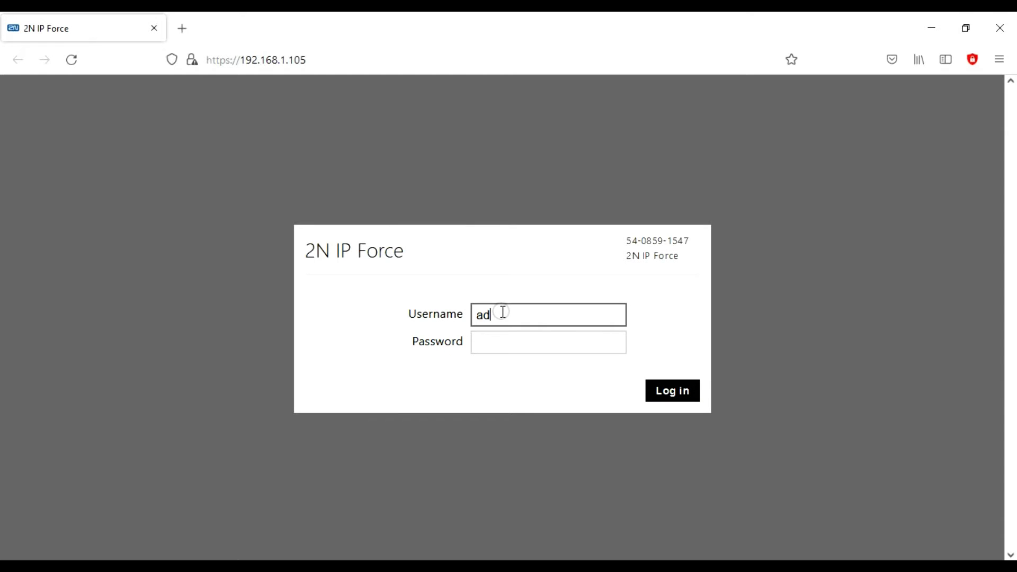
{"action": "type", "text": "min"}
{"action": "key", "text": "Tab"}
{"action": "type", "text": "•••"}
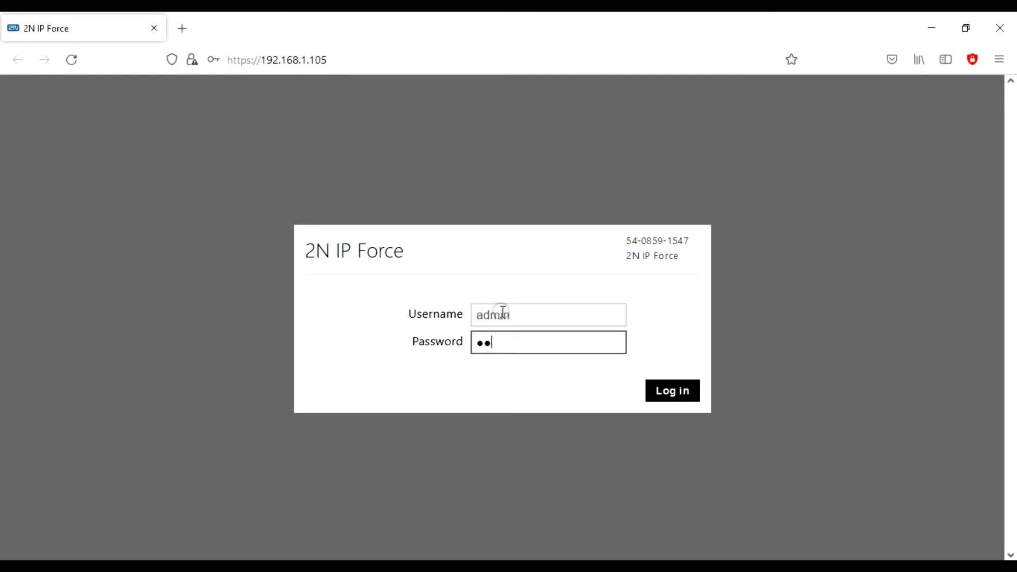
{"action": "type", "text": "•••••"}
{"action": "key", "text": "Return"}
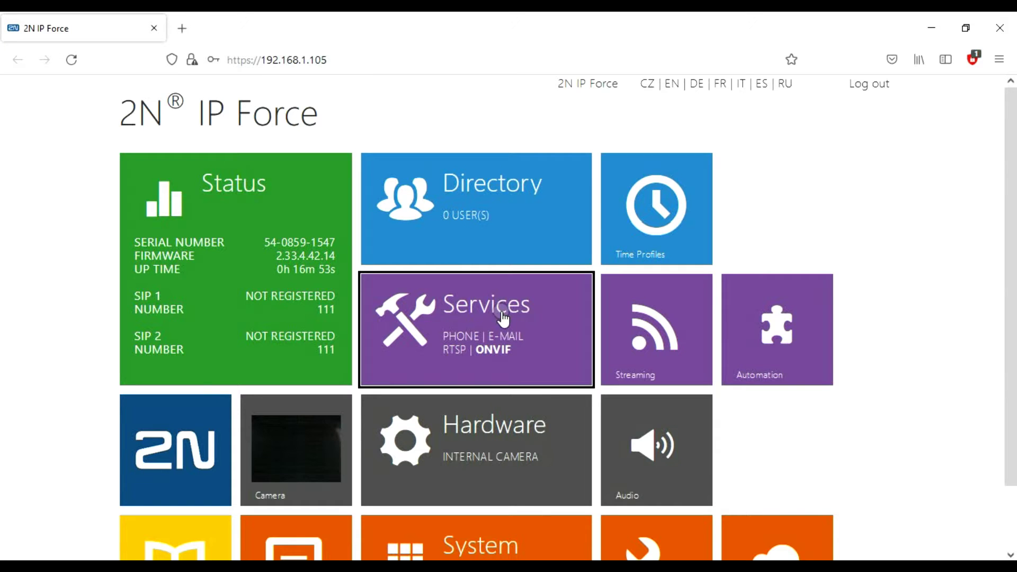
Confirm on System > Maintenance that firmware is current, then return to the empty Directory users list.
{"action": "left_click", "coordinate": [493, 229]}
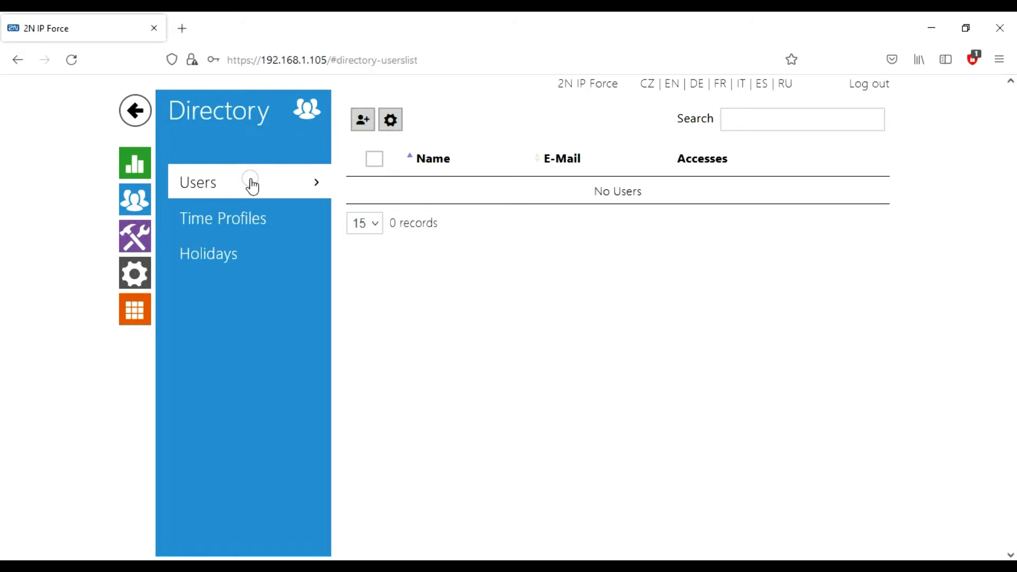
{"action": "left_click", "coordinate": [135, 316]}
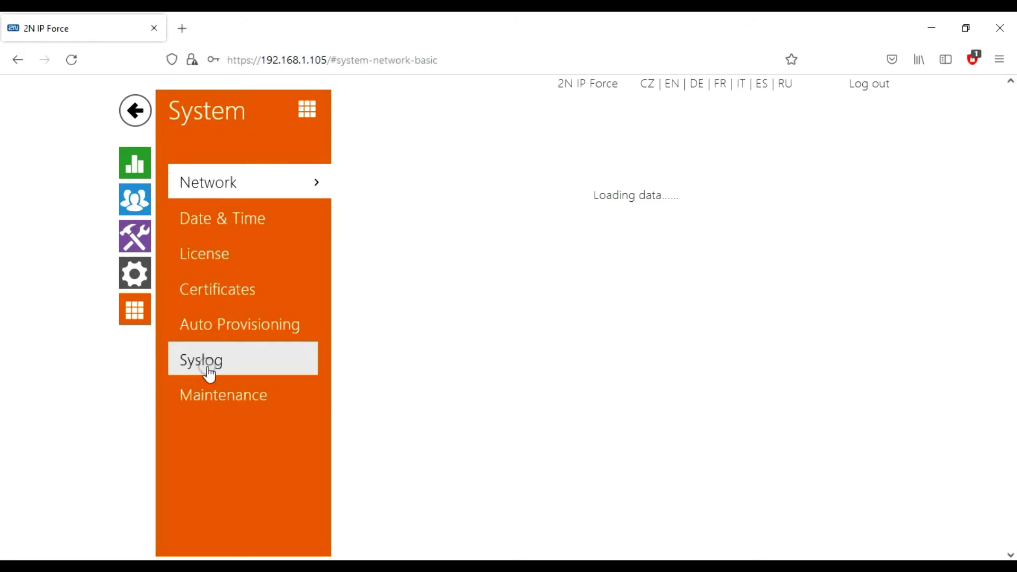
{"action": "left_click", "coordinate": [219, 395]}
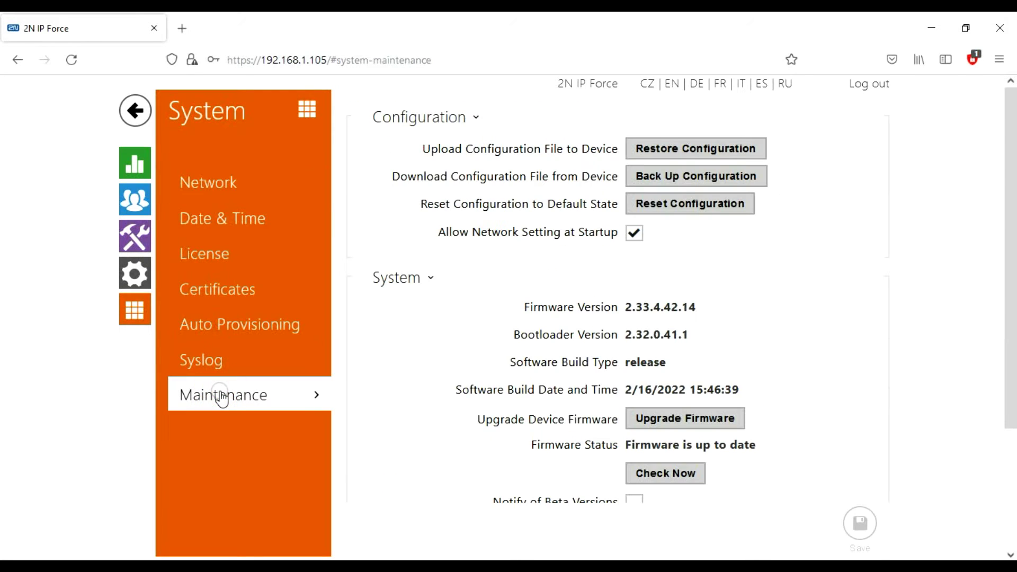
{"action": "left_click", "coordinate": [761, 450]}
{"action": "left_click_drag", "start_coordinate": [625, 448], "coordinate": [609, 453]}
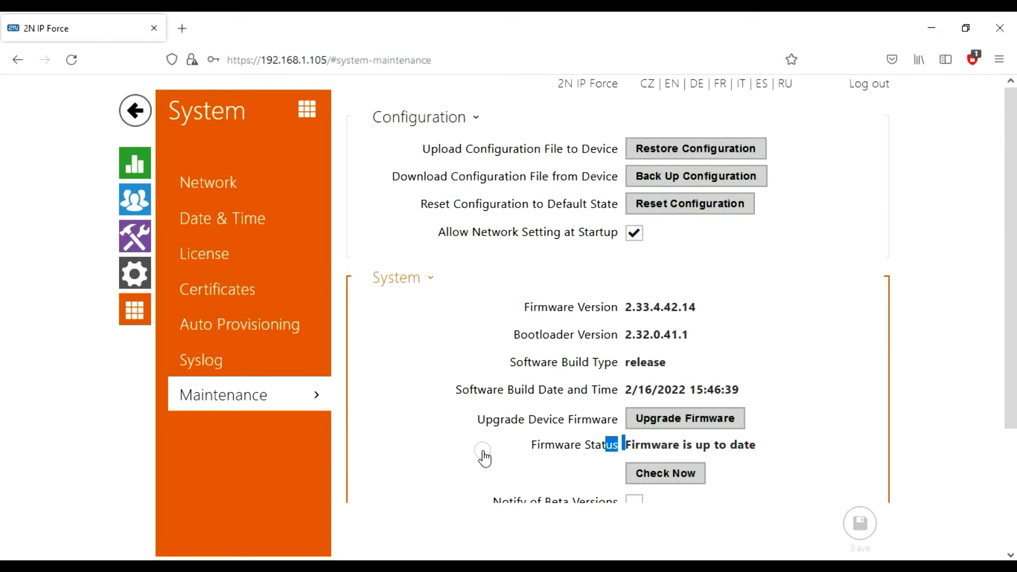
{"action": "left_click", "coordinate": [134, 200]}
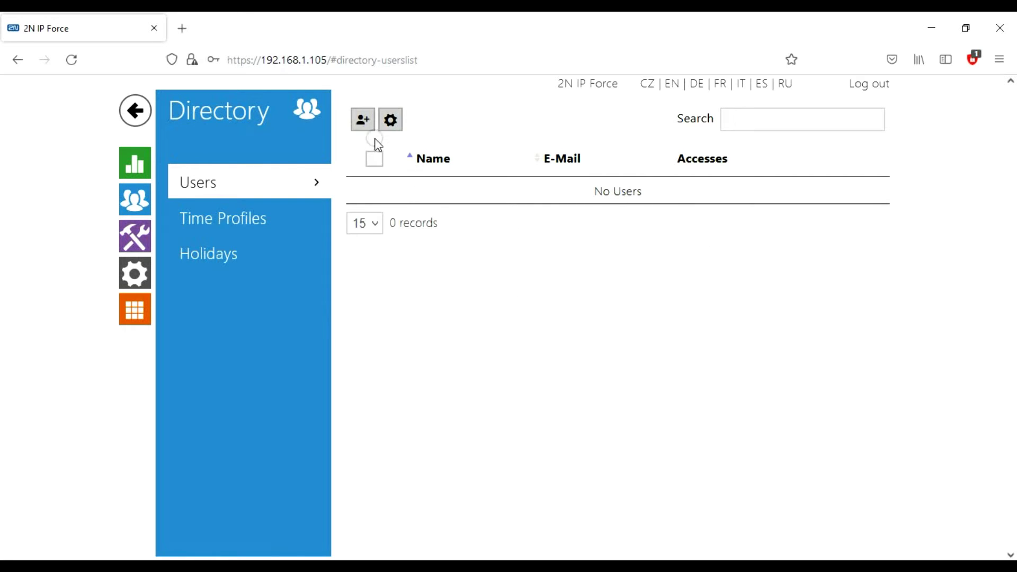
Add and save directory user 'Force' with Number 1 phone number sip:192.168.1.72.
{"action": "left_click", "coordinate": [365, 126]}
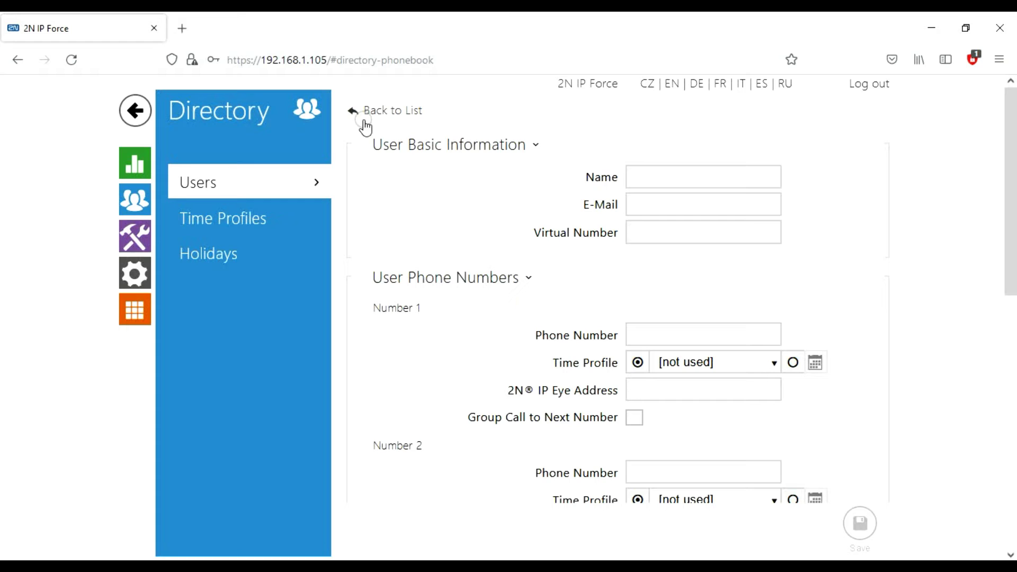
{"action": "left_click", "coordinate": [658, 176]}
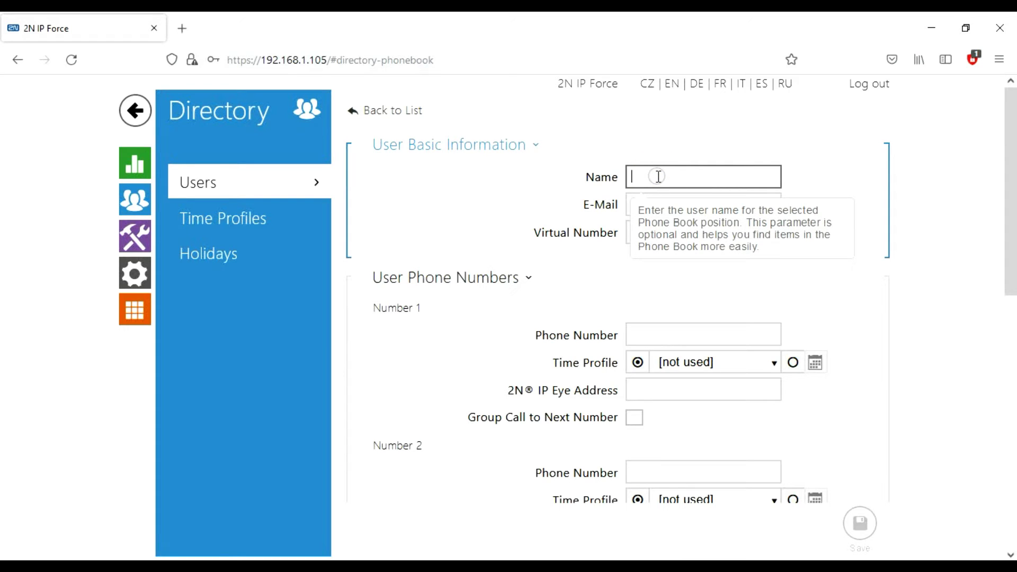
{"action": "type", "text": "Force"}
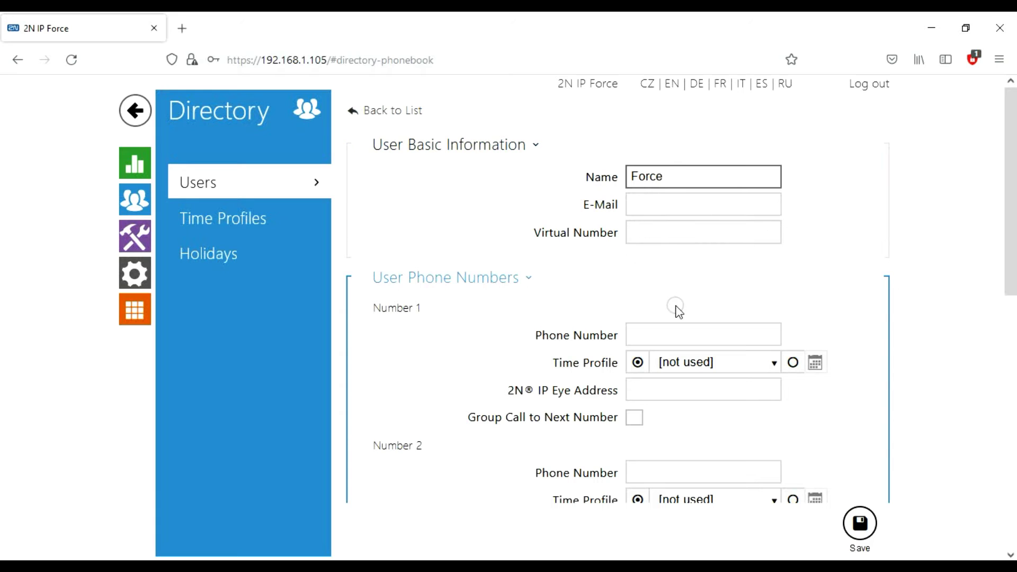
{"action": "left_click", "coordinate": [678, 333]}
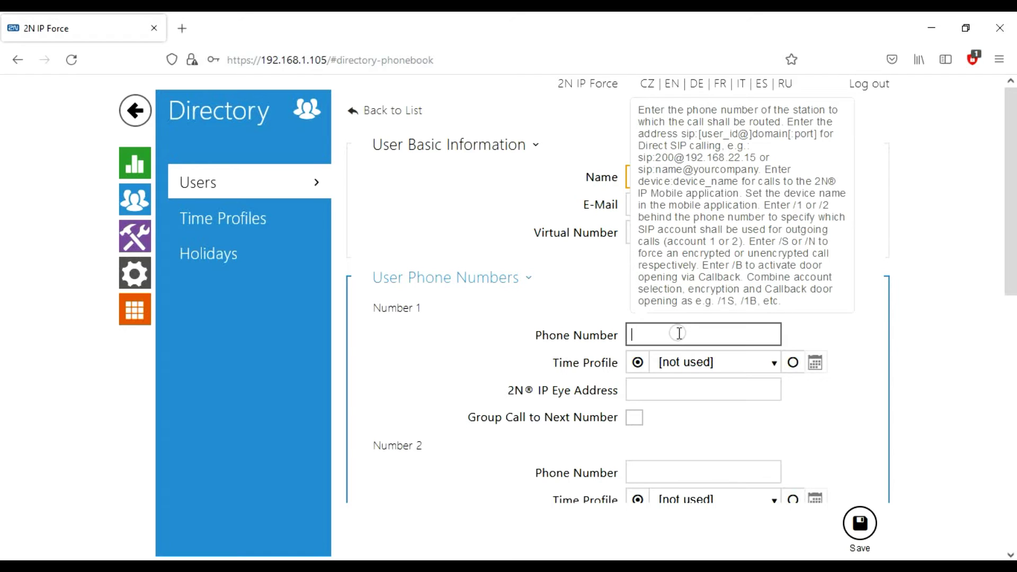
{"action": "type", "text": "sip:192.168.1.72"}
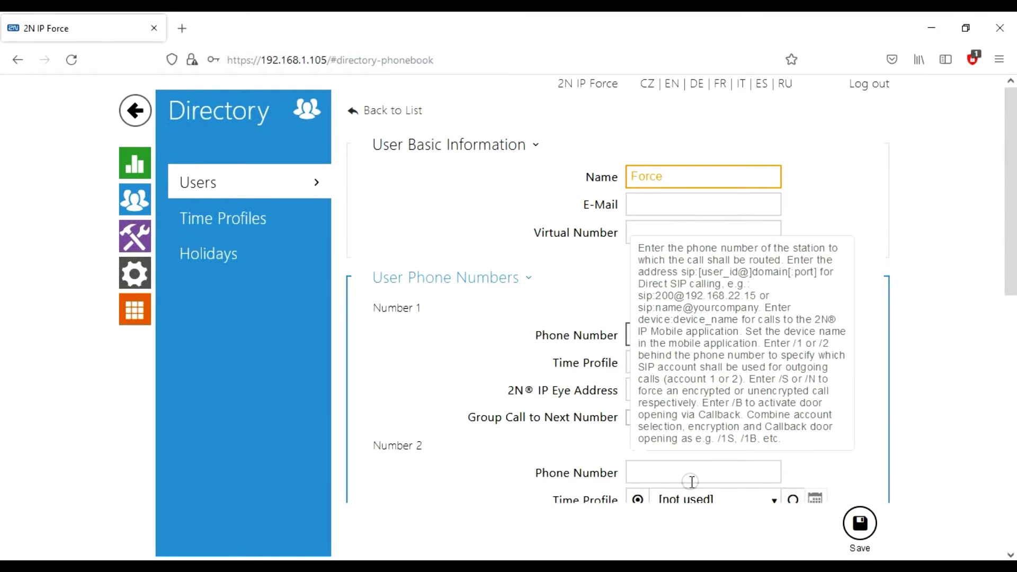
{"action": "left_click", "coordinate": [859, 525]}
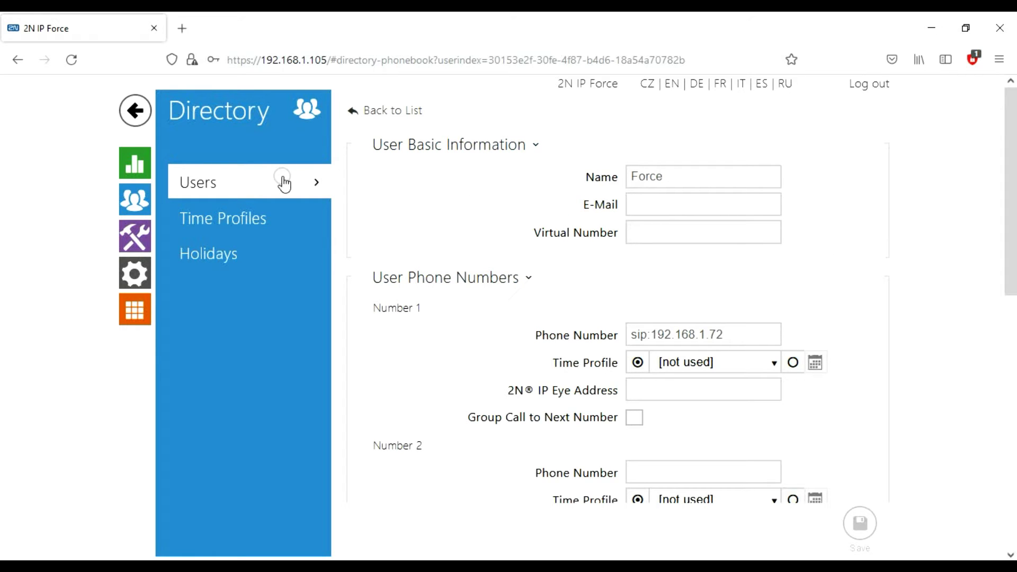
Go to the Hardware > Buttons quick-dial settings page.
{"action": "left_click", "coordinate": [142, 276]}
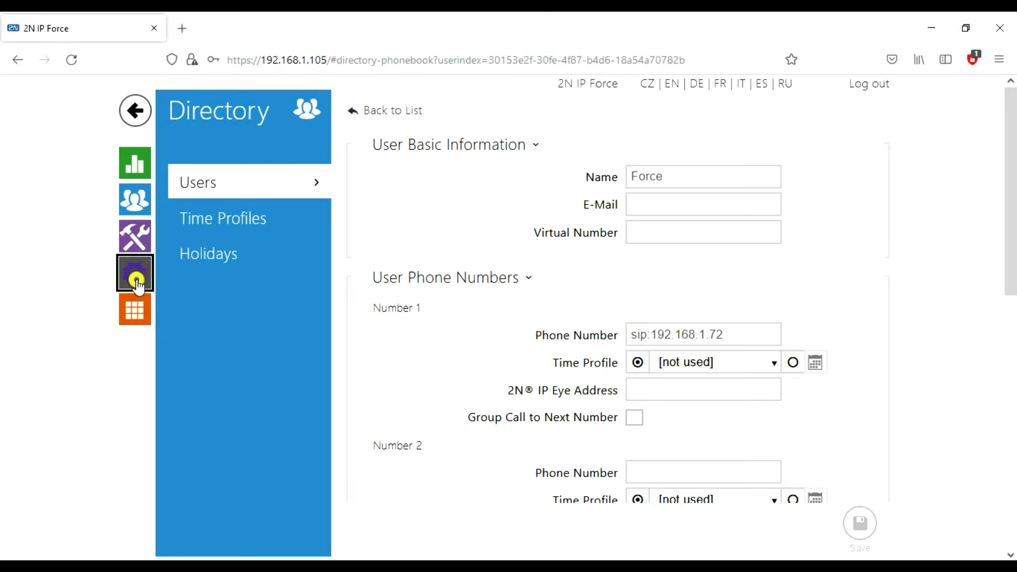
{"action": "left_click", "coordinate": [214, 320]}
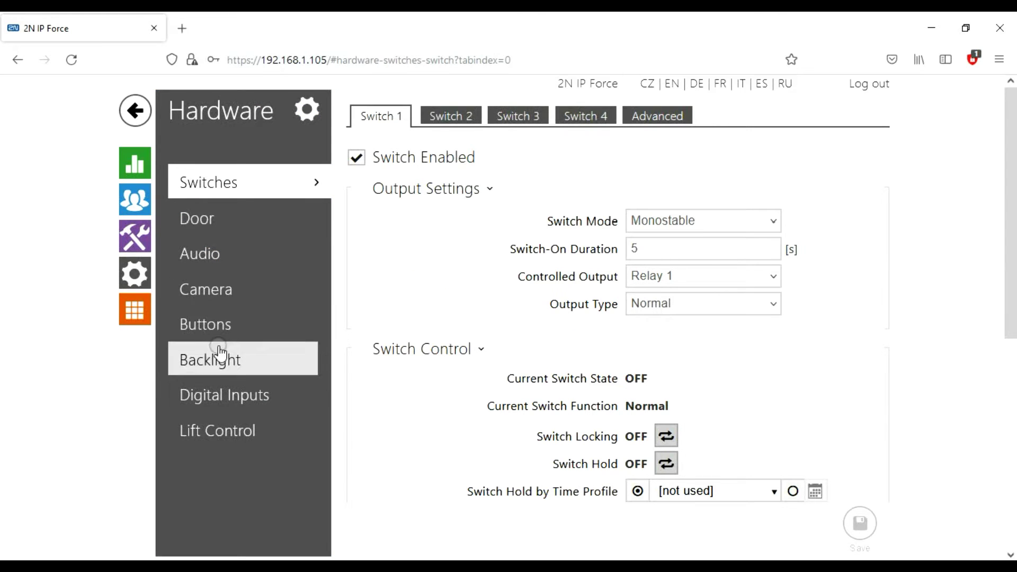
{"action": "left_click", "coordinate": [214, 324]}
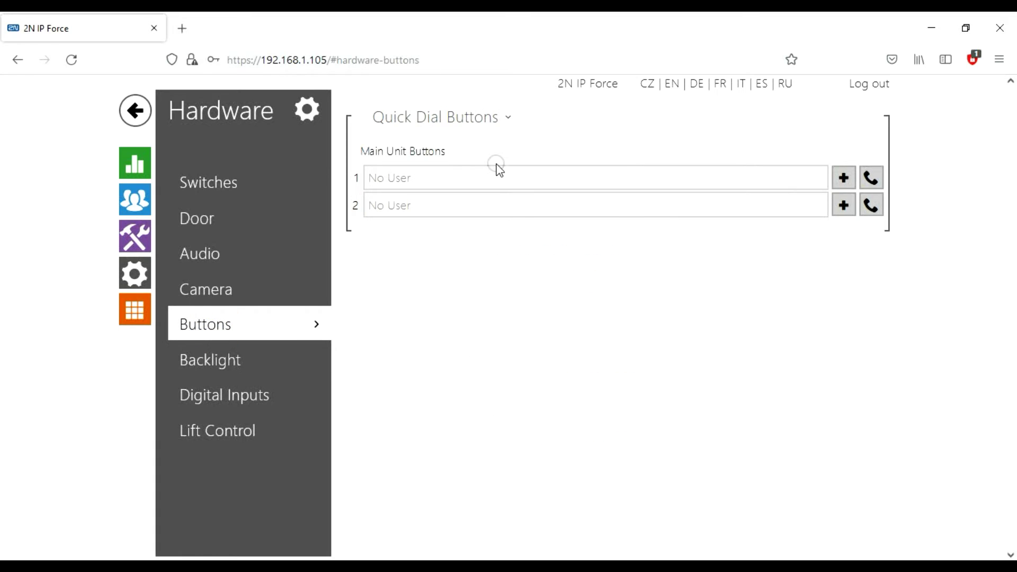
{"action": "left_click", "coordinate": [497, 255]}
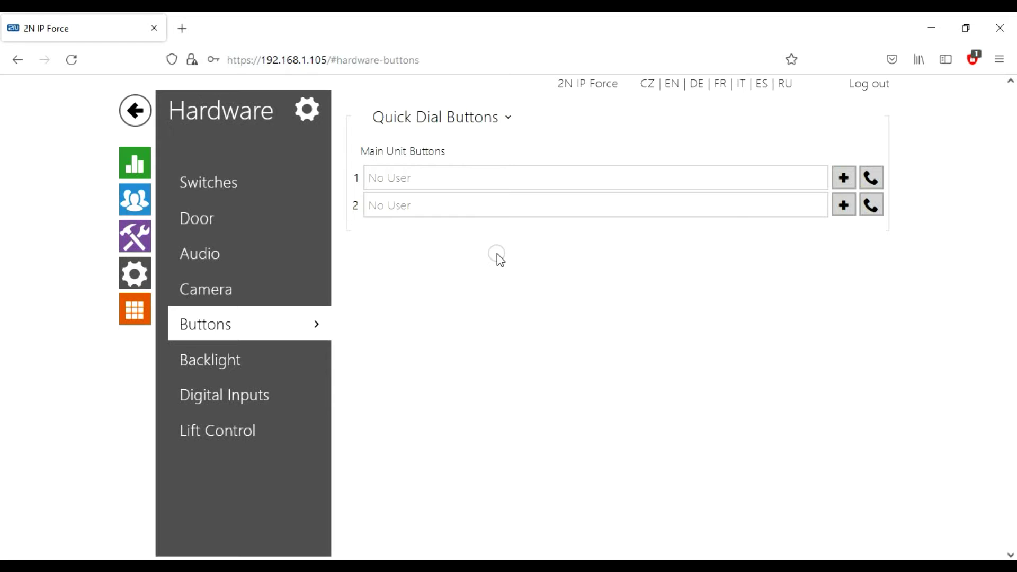
Assign user Force to quick-dial button 1 and save the button settings.
{"action": "left_click", "coordinate": [821, 165]}
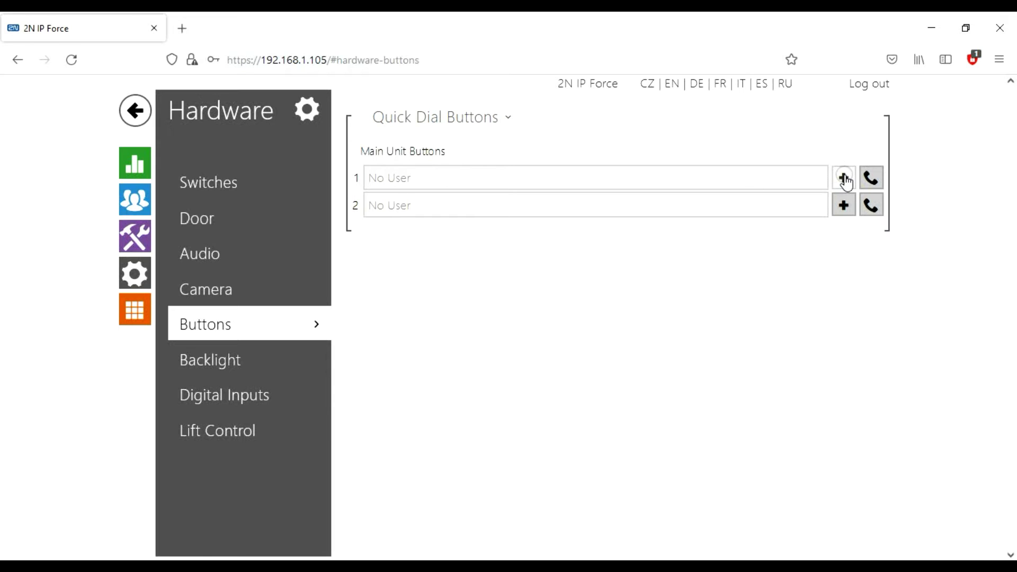
{"action": "left_click", "coordinate": [844, 179]}
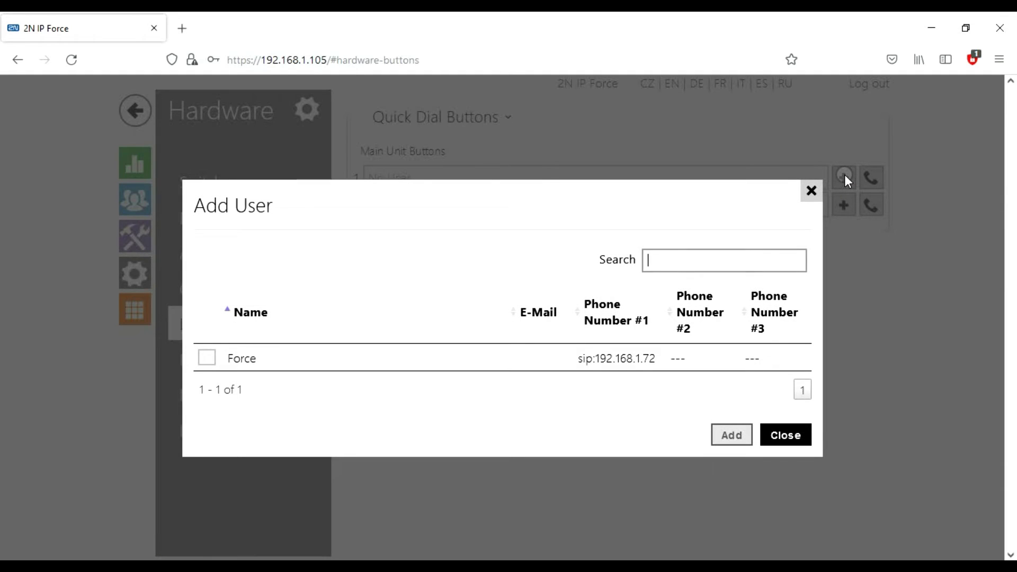
{"action": "left_click", "coordinate": [206, 361]}
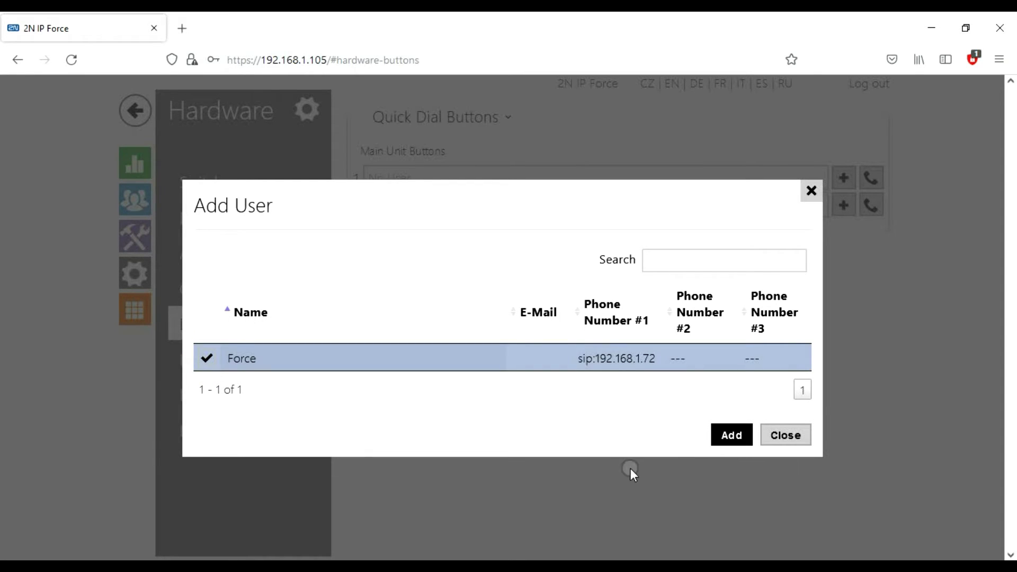
{"action": "left_click", "coordinate": [731, 435]}
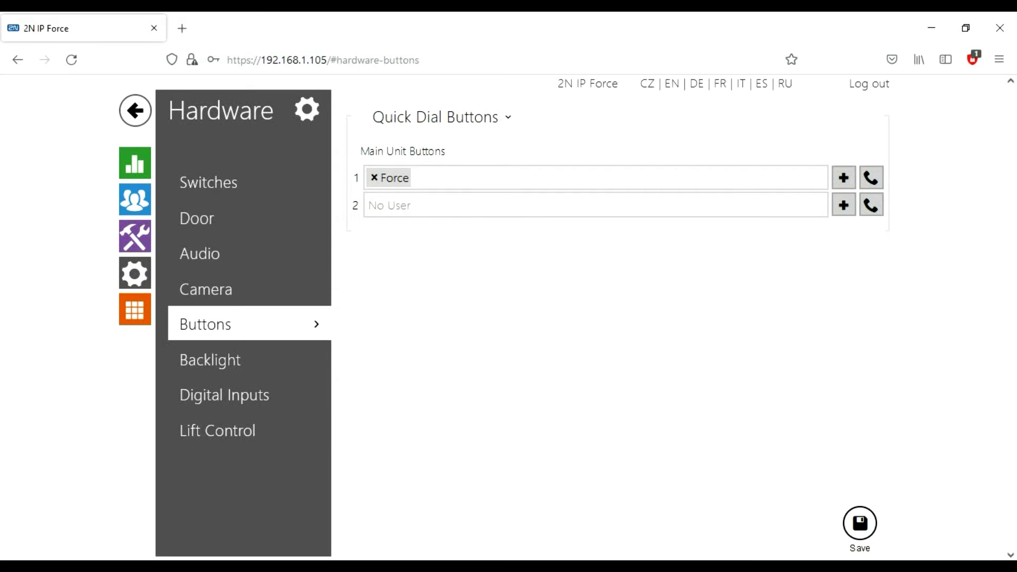
{"action": "left_click", "coordinate": [859, 525]}
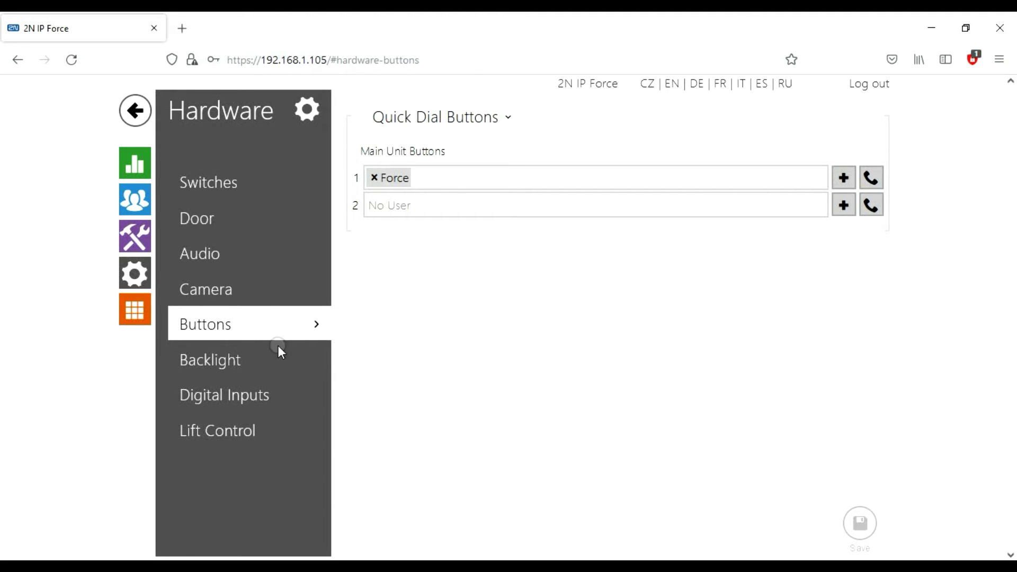
Revisit the directory and quick-dial pages, then bring up the Hardware > Switch 1 settings.
{"action": "left_click", "coordinate": [145, 213]}
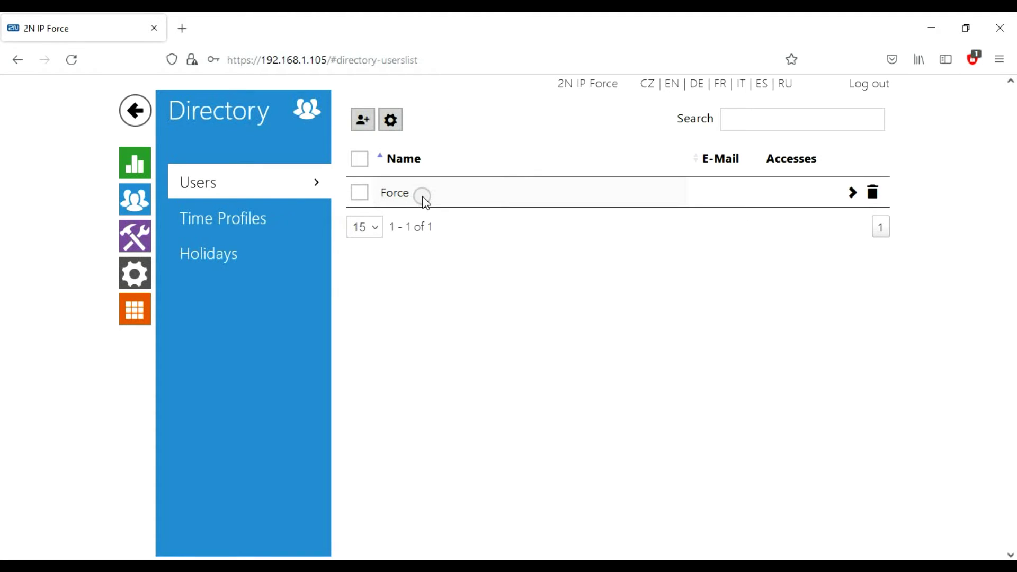
{"action": "left_click", "coordinate": [139, 269]}
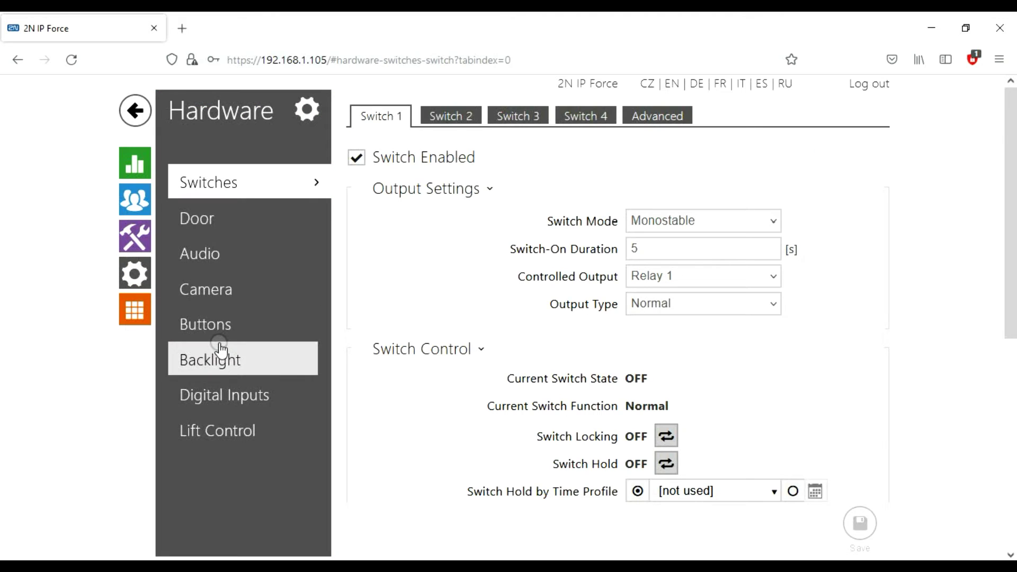
{"action": "left_click", "coordinate": [220, 322]}
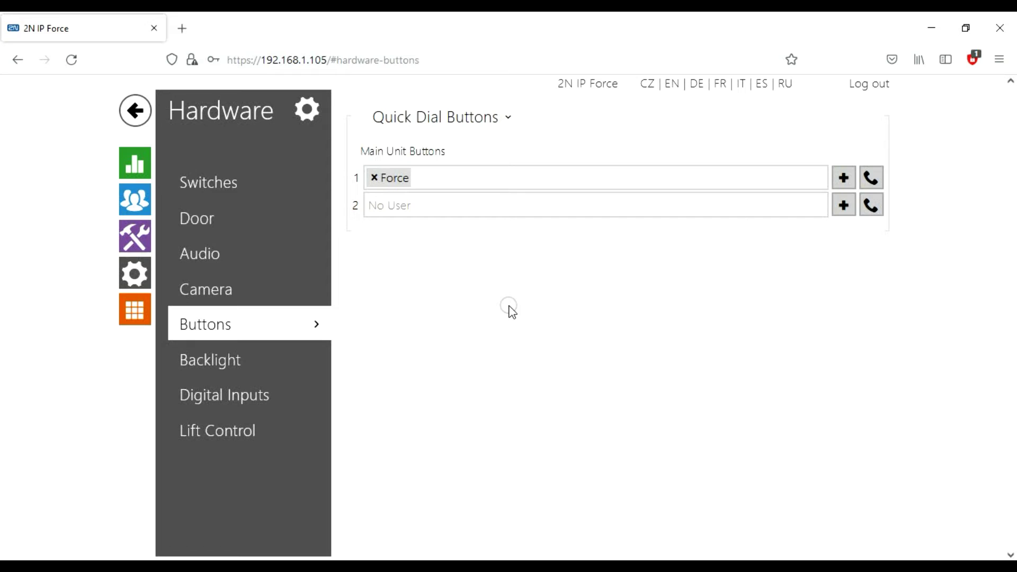
{"action": "left_click", "coordinate": [208, 188]}
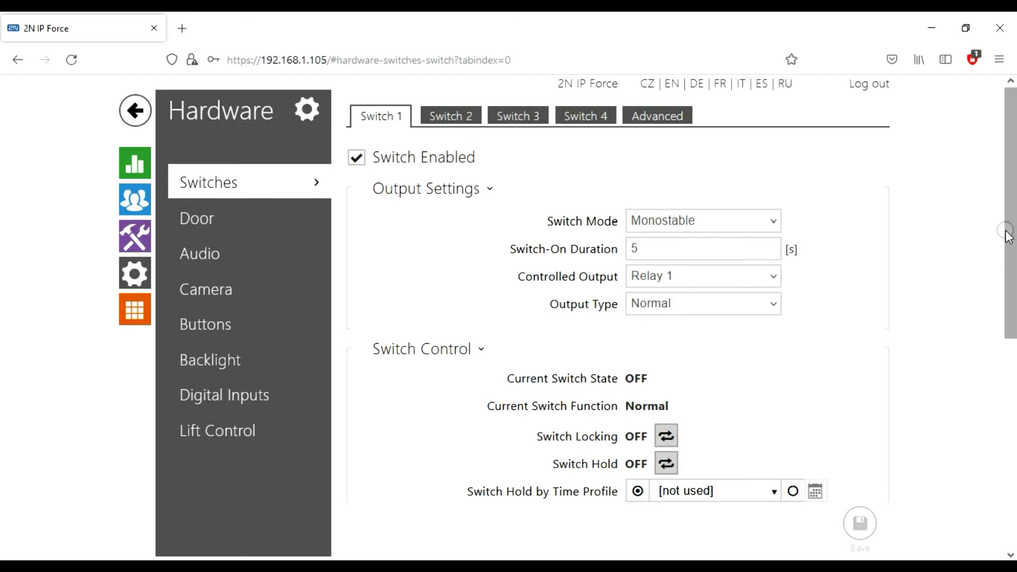
{"action": "mouse_move", "coordinate": [1009, 229]}
{"action": "left_mouse_down"}
{"action": "mouse_move", "coordinate": [1012, 413]}
{"action": "mouse_move", "coordinate": [1012, 212]}
{"action": "left_mouse_up"}
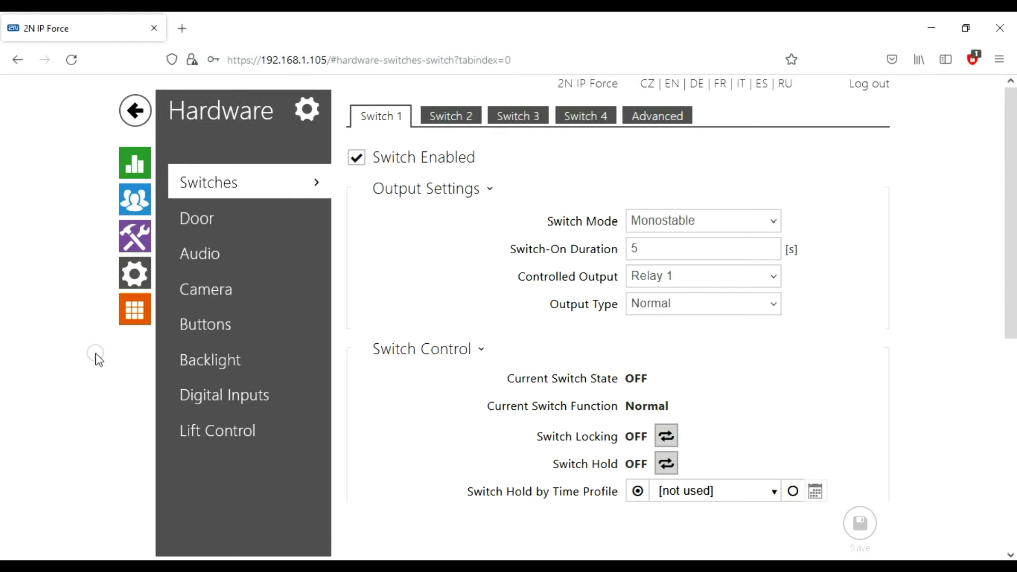
{"action": "left_click", "coordinate": [135, 276]}
{"action": "left_click", "coordinate": [206, 212]}
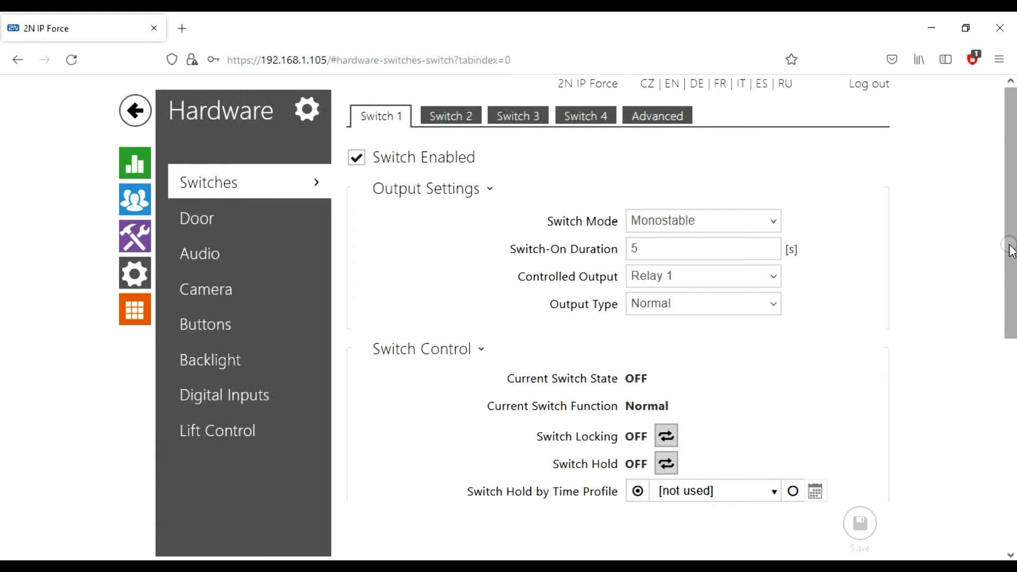
Keep Relay 1 as Switch 1's controlled output and review the output type options.
{"action": "mouse_move", "coordinate": [724, 226]}
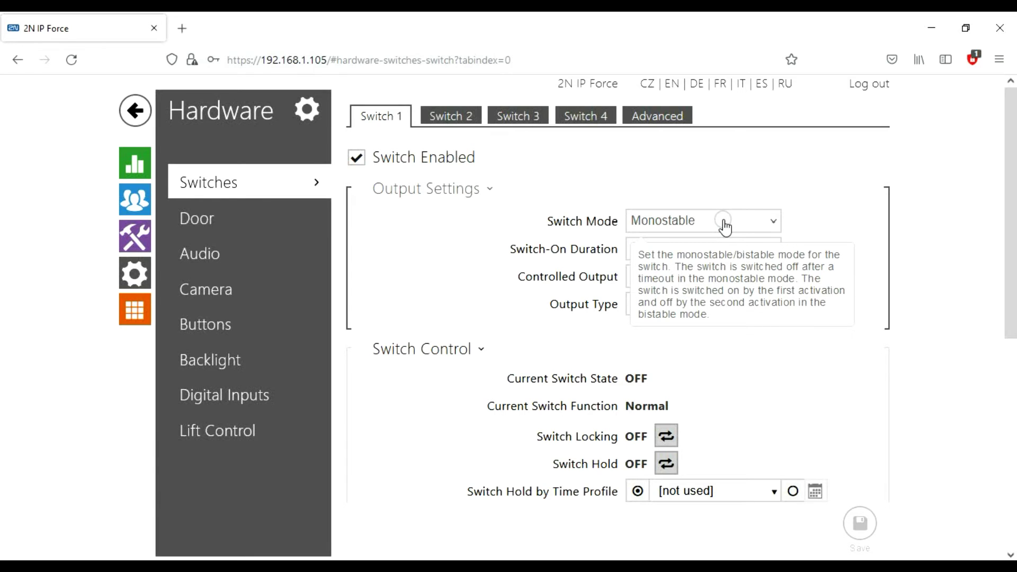
{"action": "mouse_move", "coordinate": [644, 249]}
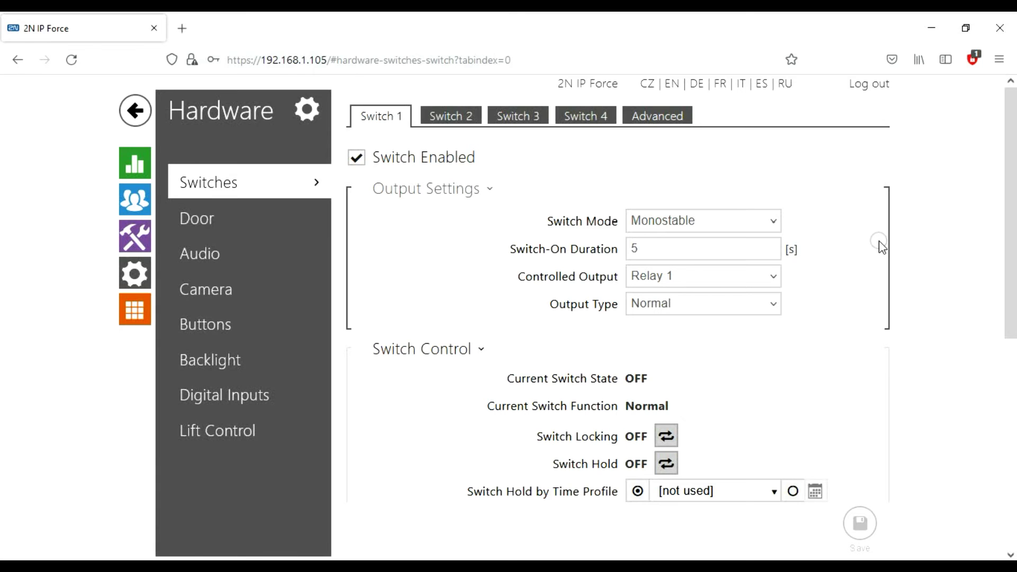
{"action": "mouse_move", "coordinate": [687, 281]}
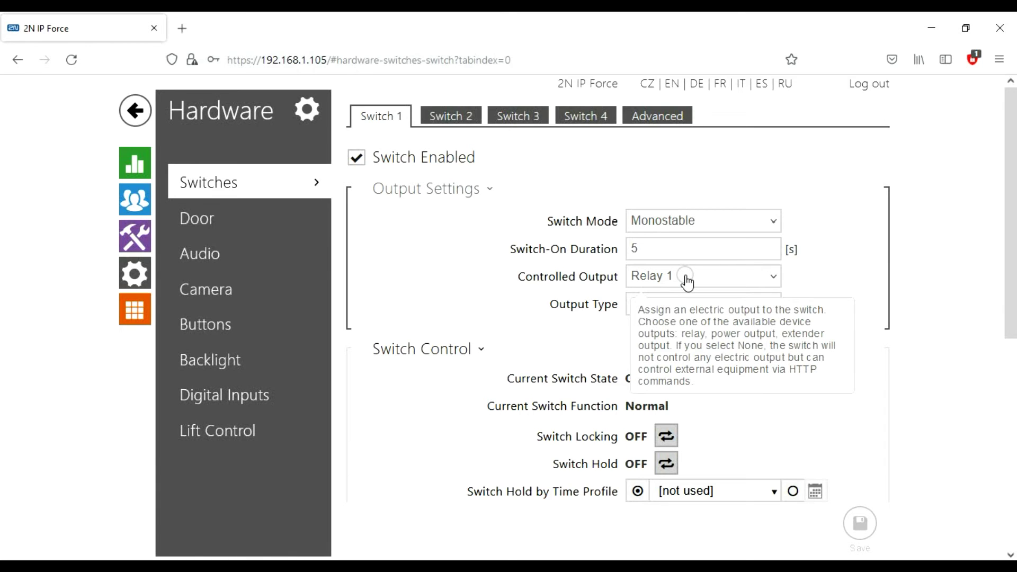
{"action": "left_click", "coordinate": [767, 275]}
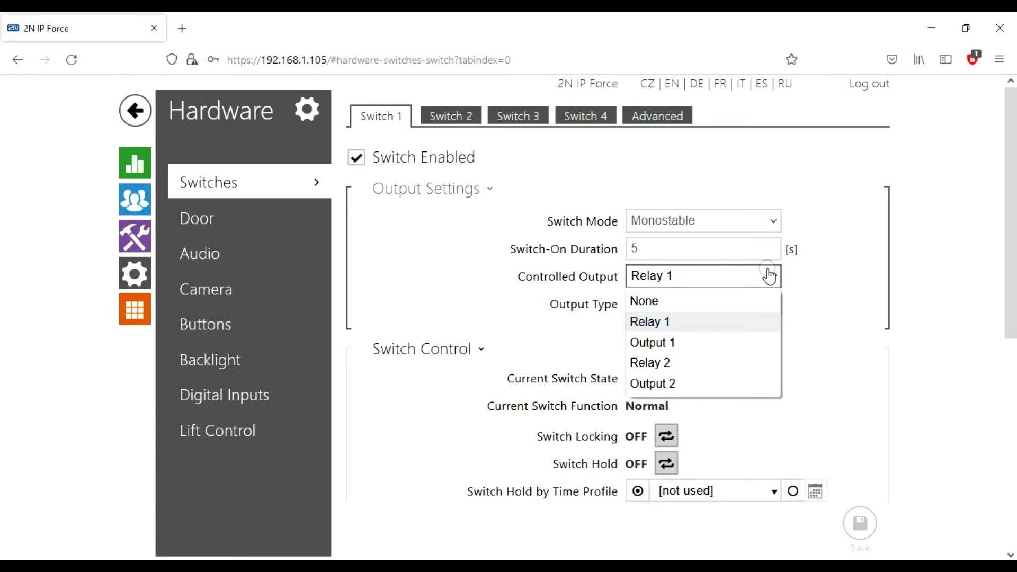
{"action": "left_click", "coordinate": [702, 273]}
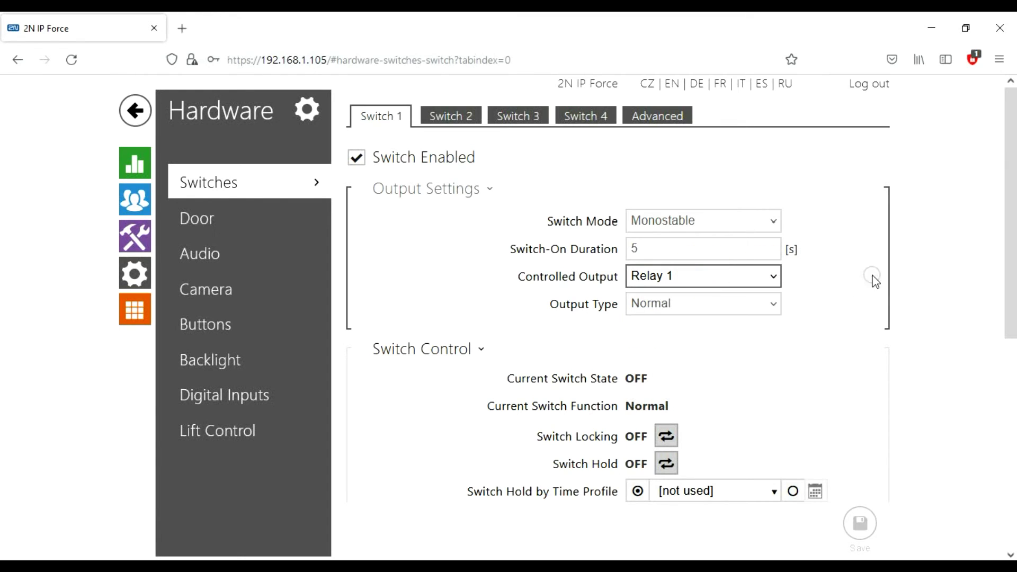
{"action": "left_click", "coordinate": [715, 305]}
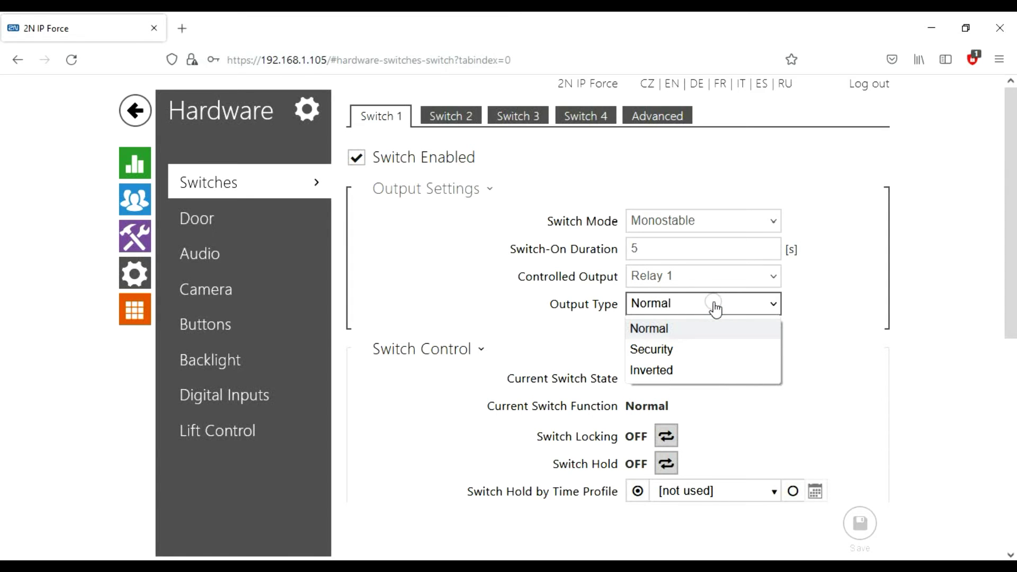
Keep Normal output type, verify activation code 00 is DTMF Only, and log out.
{"action": "left_click", "coordinate": [660, 328]}
{"action": "left_click_drag", "start_coordinate": [1009, 174], "coordinate": [1012, 392]}
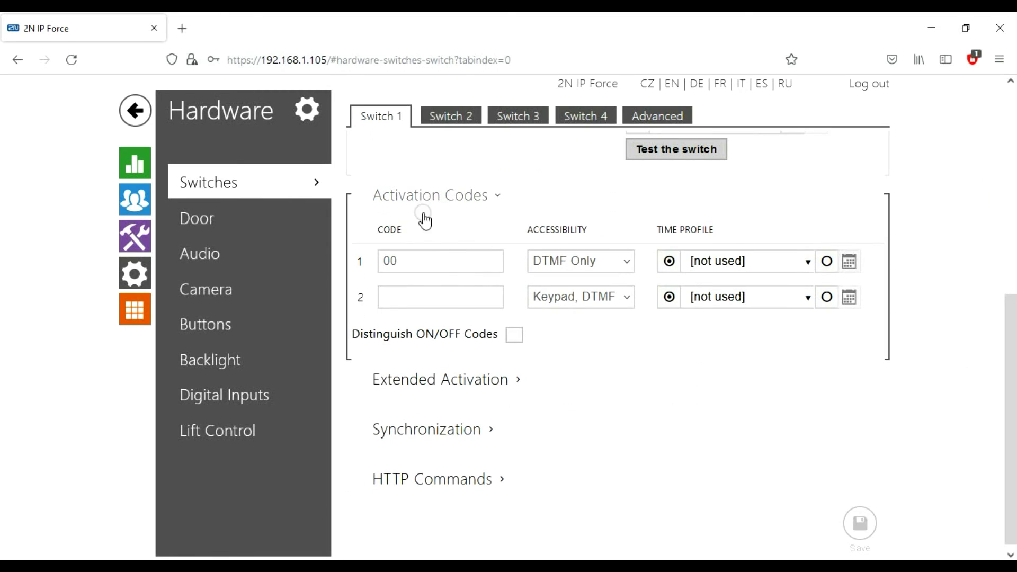
{"action": "mouse_move", "coordinate": [447, 264]}
{"action": "mouse_move", "coordinate": [592, 264]}
{"action": "scroll", "coordinate": [1013, 448], "scroll_direction": "down", "scroll_amount": 1}
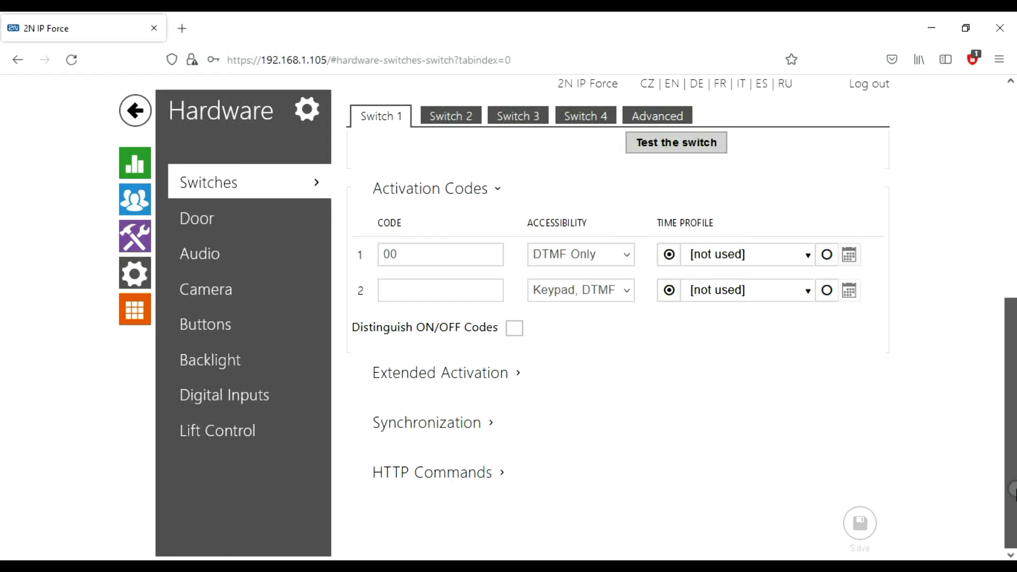
{"action": "left_click_drag", "start_coordinate": [1012, 493], "coordinate": [1013, 193]}
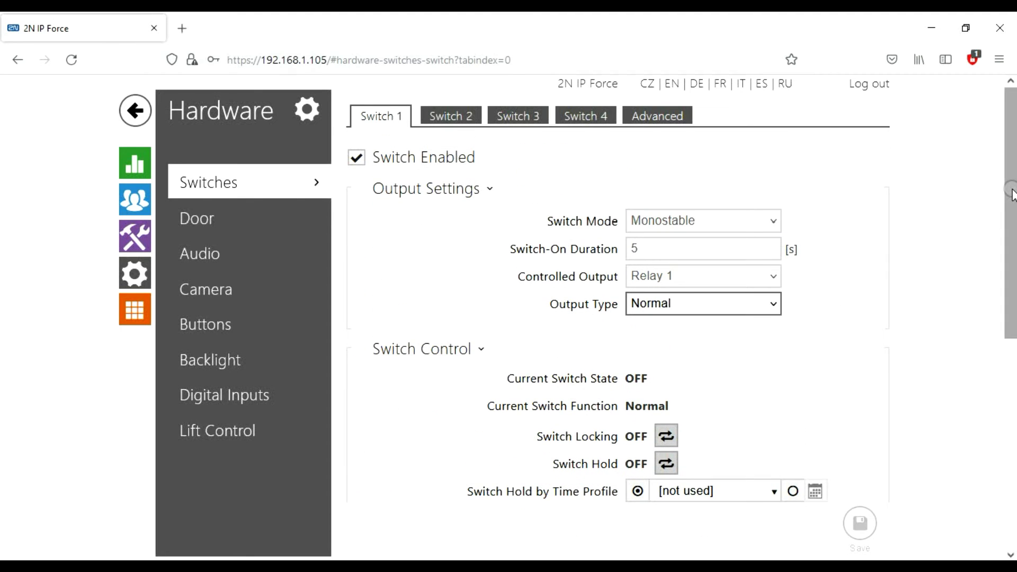
{"action": "left_click", "coordinate": [880, 85]}
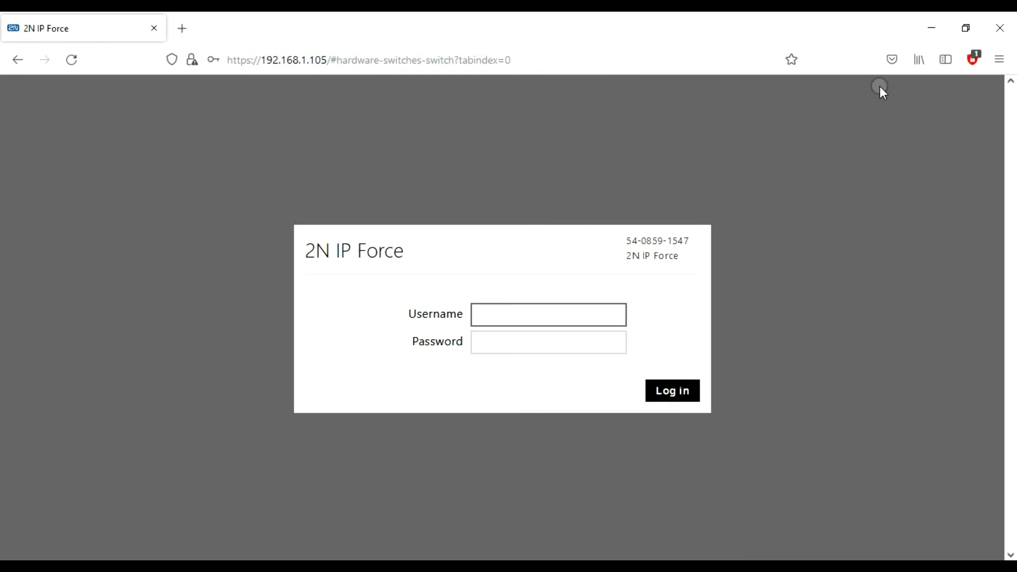
Close the Firefox window.
{"action": "left_click", "coordinate": [1000, 28]}
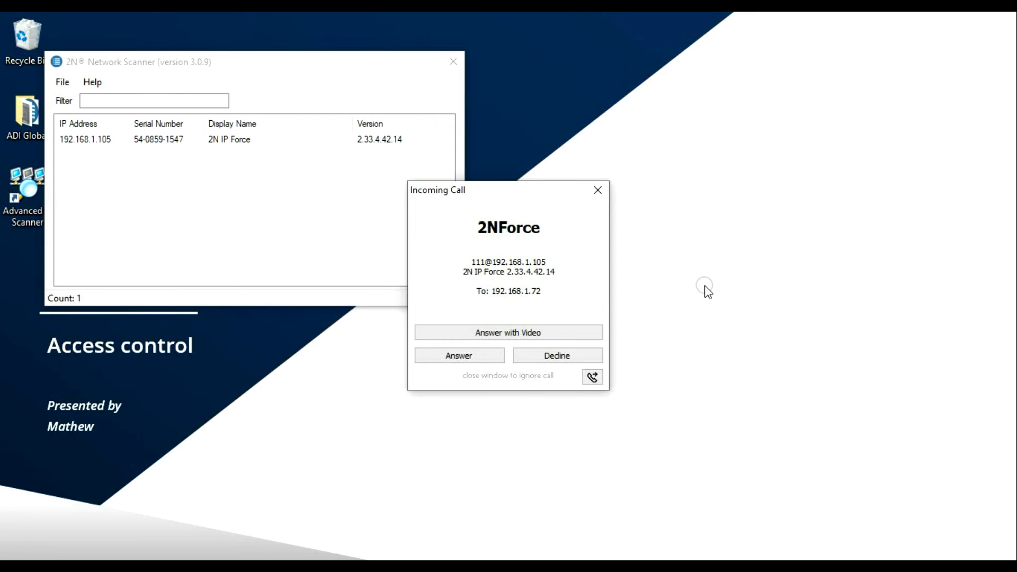
Answer the incoming call from the 2N IP Force intercom in MicroSIP.
{"action": "left_click", "coordinate": [454, 357]}
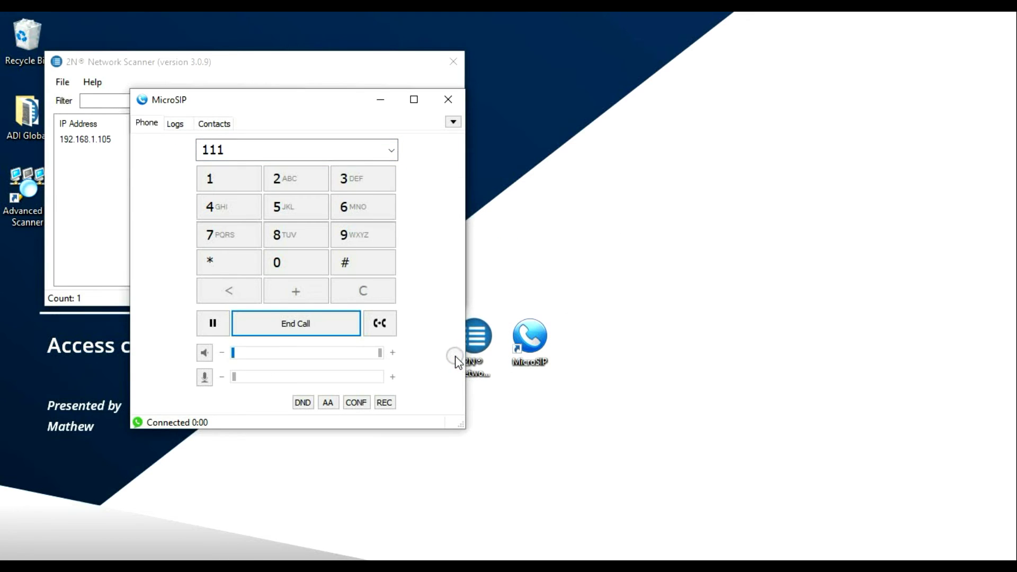
{"action": "left_click", "coordinate": [243, 378]}
{"action": "left_click", "coordinate": [234, 380]}
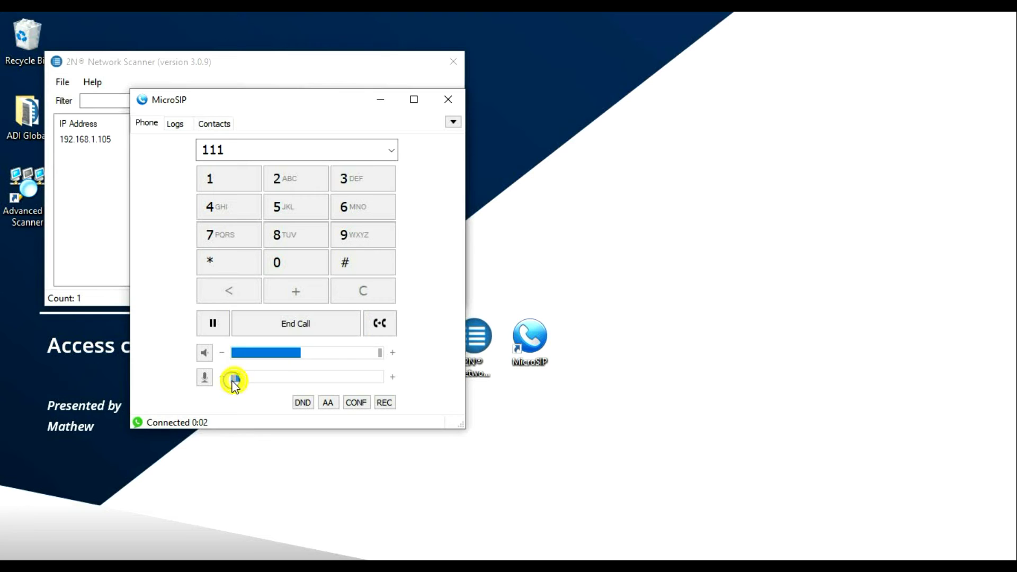
Send DTMF door code 00*, end the call, and close 2N Network Scanner.
{"action": "left_click", "coordinate": [298, 258]}
{"action": "left_click", "coordinate": [297, 257]}
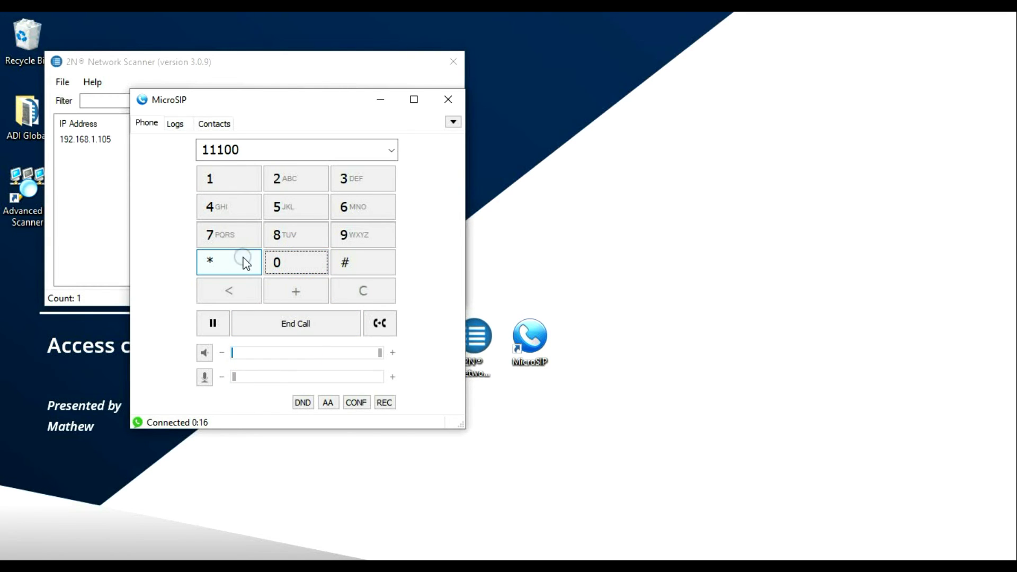
{"action": "left_click", "coordinate": [225, 259]}
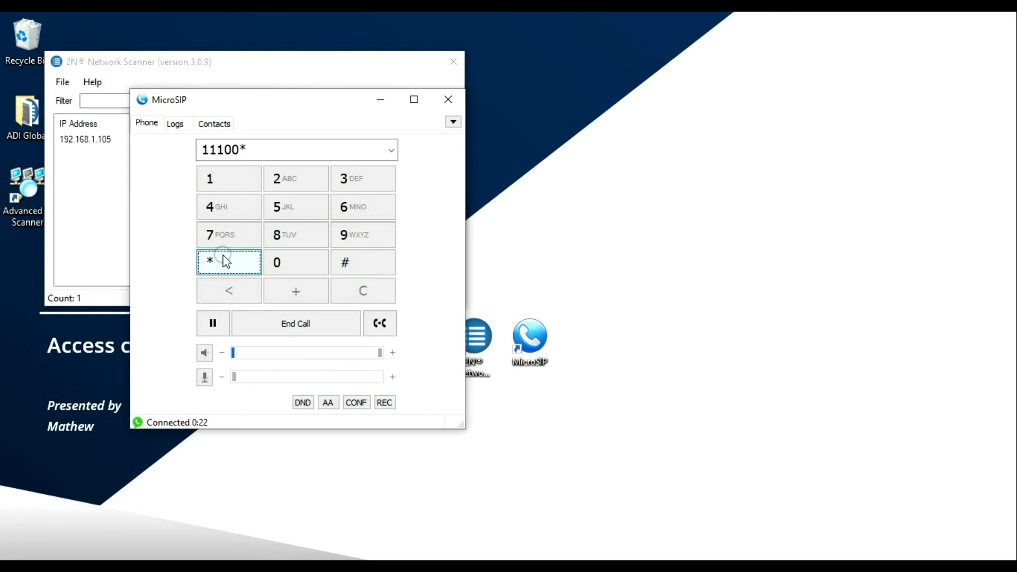
{"action": "left_click", "coordinate": [277, 320]}
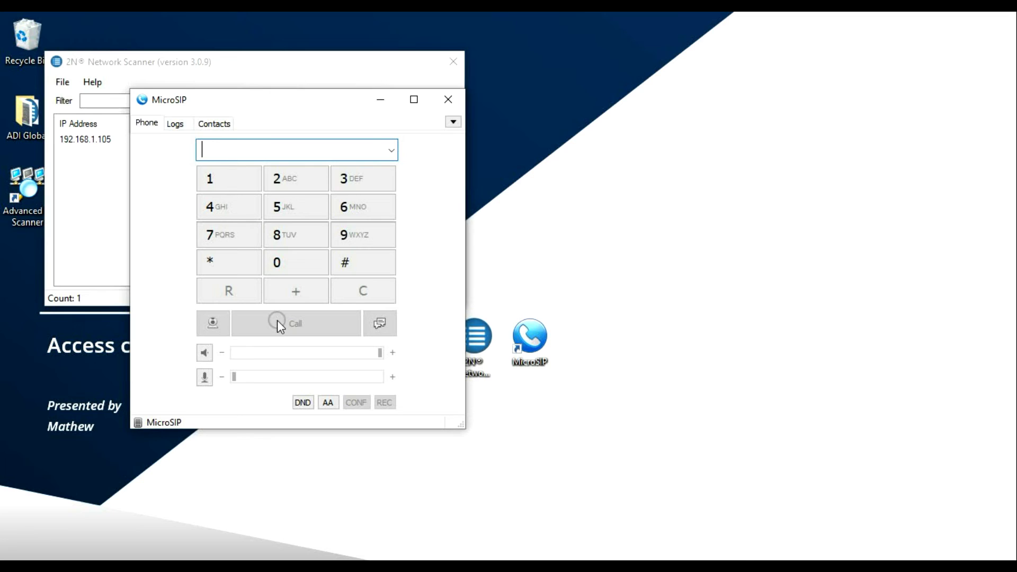
{"action": "left_click", "coordinate": [453, 62]}
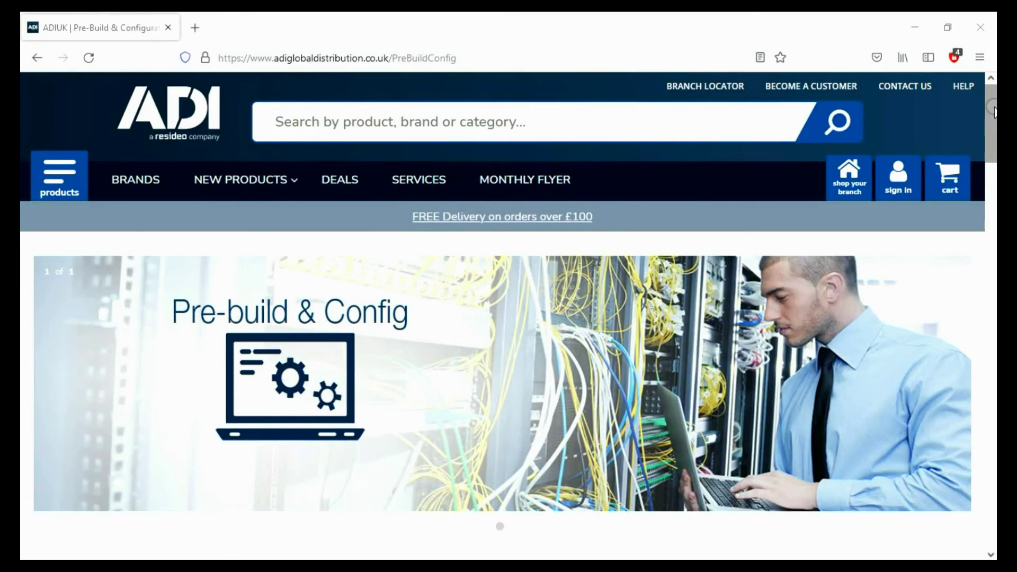
Scroll through the Bronze, Silver and Gold pre-configuration services to the project team contact details.
{"action": "left_click_drag", "start_coordinate": [993, 112], "coordinate": [992, 244]}
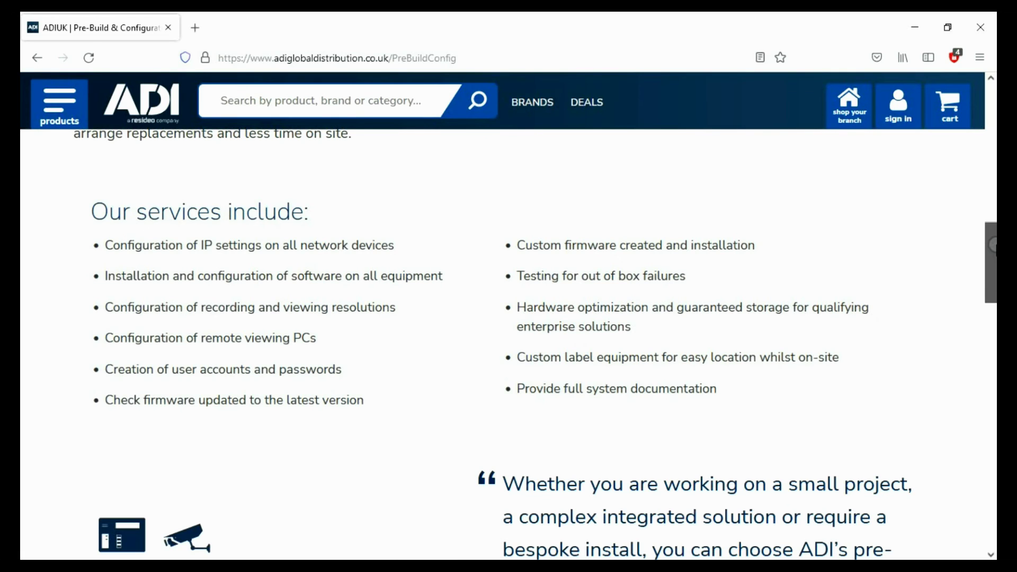
{"action": "left_click_drag", "start_coordinate": [992, 245], "coordinate": [992, 412]}
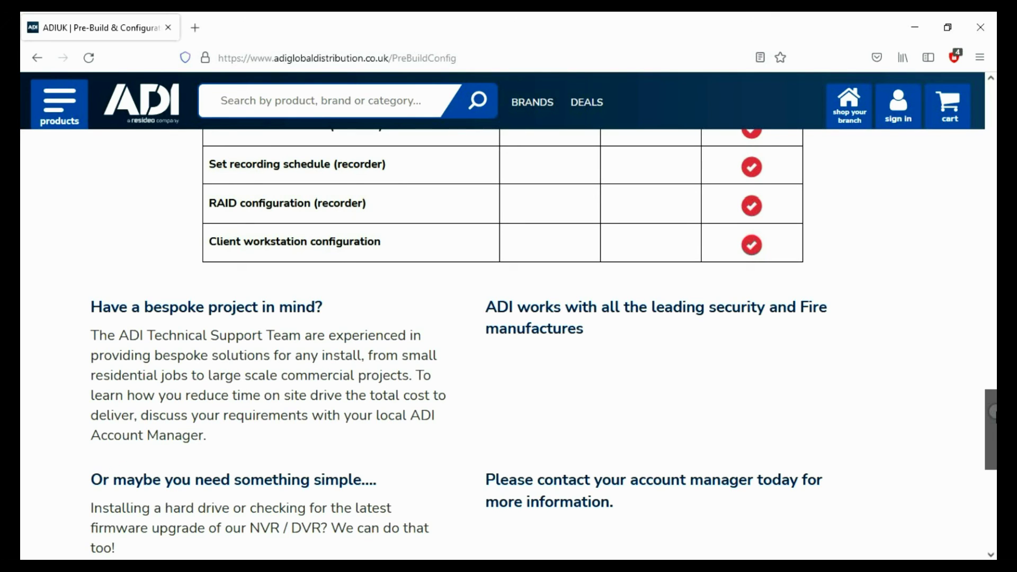
{"action": "left_click_drag", "start_coordinate": [992, 412], "coordinate": [992, 441]}
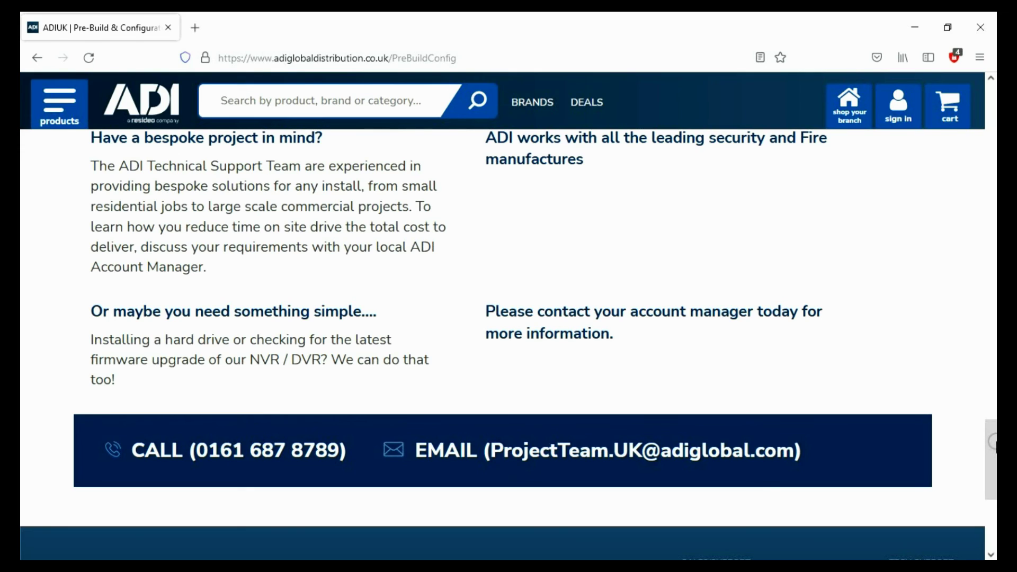